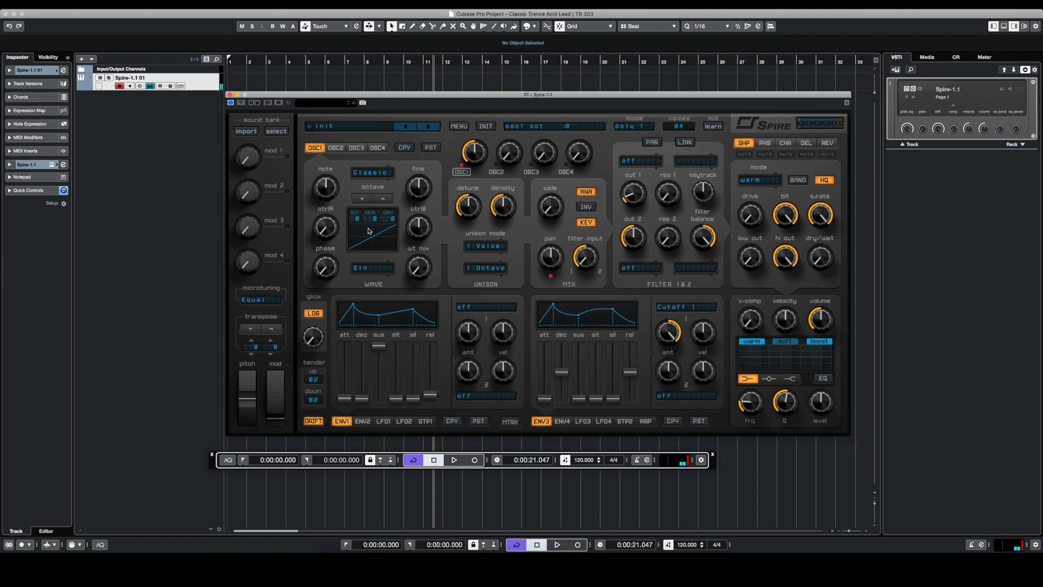
# Set the loop range over bars 1 and 2 and create a MIDI part there on the Spire track, opened for editing.
pyautogui.click(230, 95)
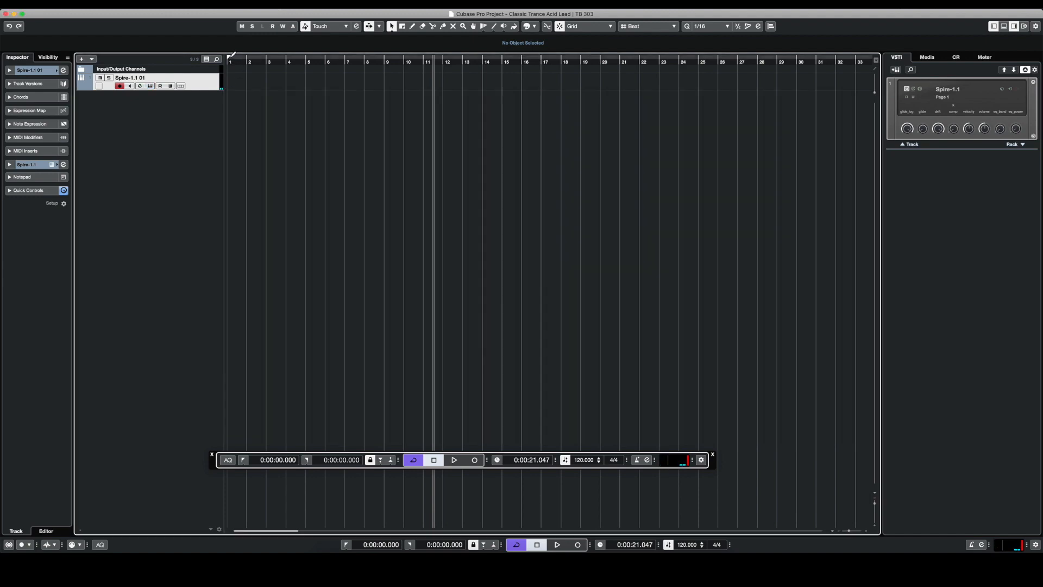
pyautogui.moveTo(232, 56); pyautogui.dragTo(270, 57)
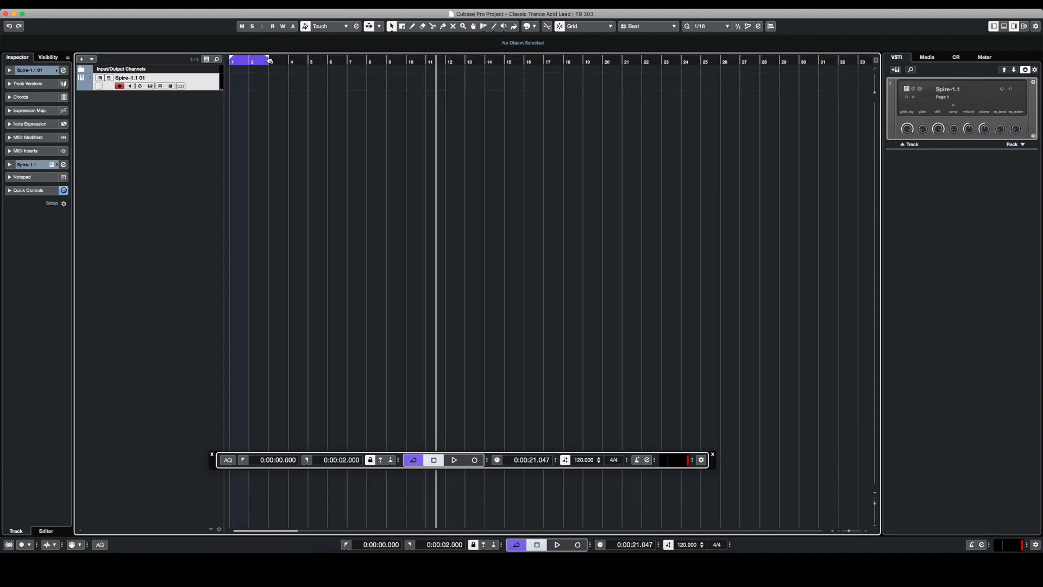
pyautogui.doubleClick(241, 84)
pyautogui.doubleClick(244, 84)
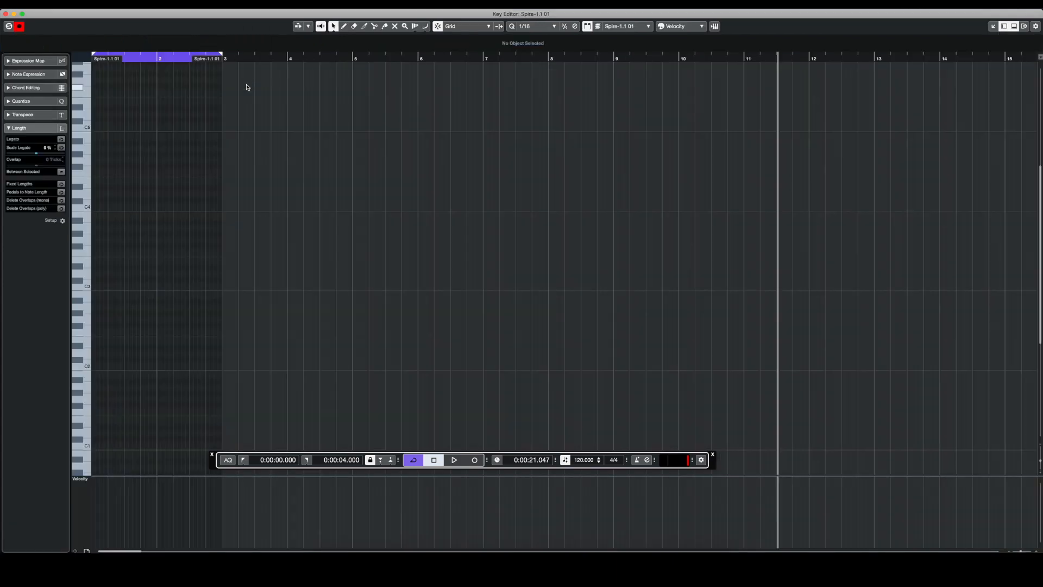
# Draw one sustained G1 note spanning the full two bars of the MIDI part.
pyautogui.press('h')
pyautogui.press('h')
pyautogui.press('h')
pyautogui.press('h')
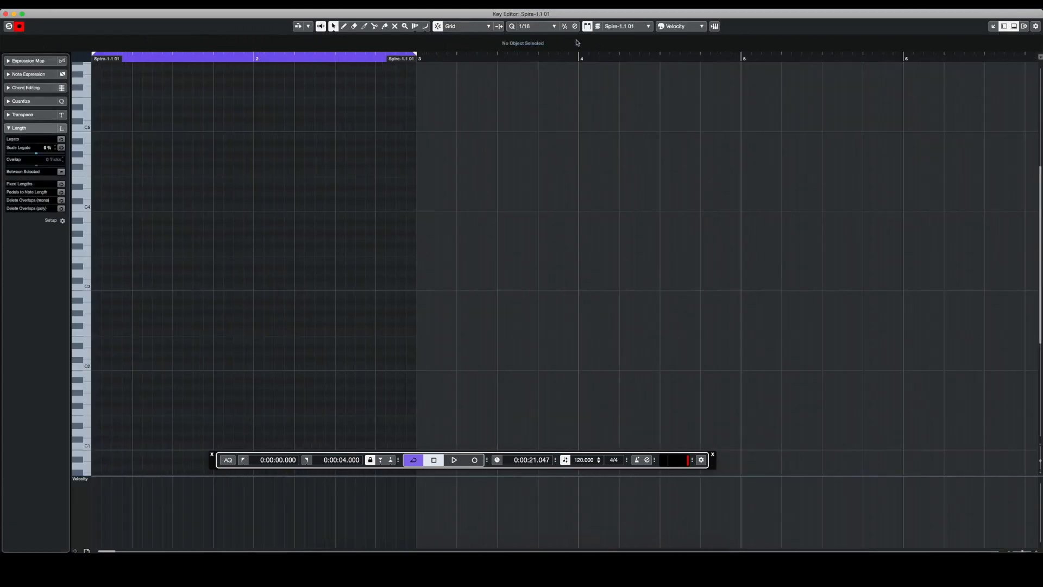
pyautogui.click(342, 26)
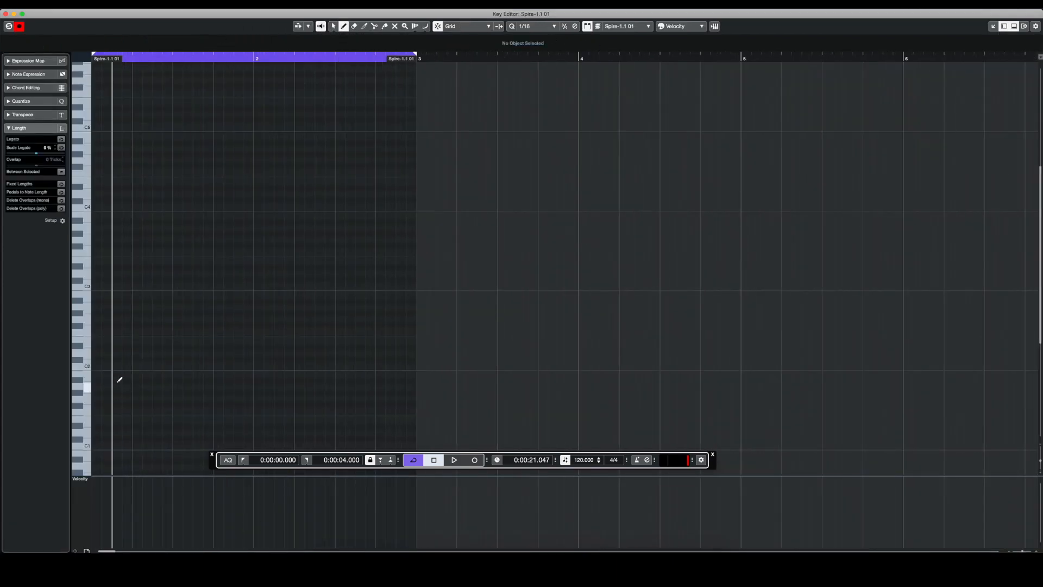
pyautogui.click(86, 322)
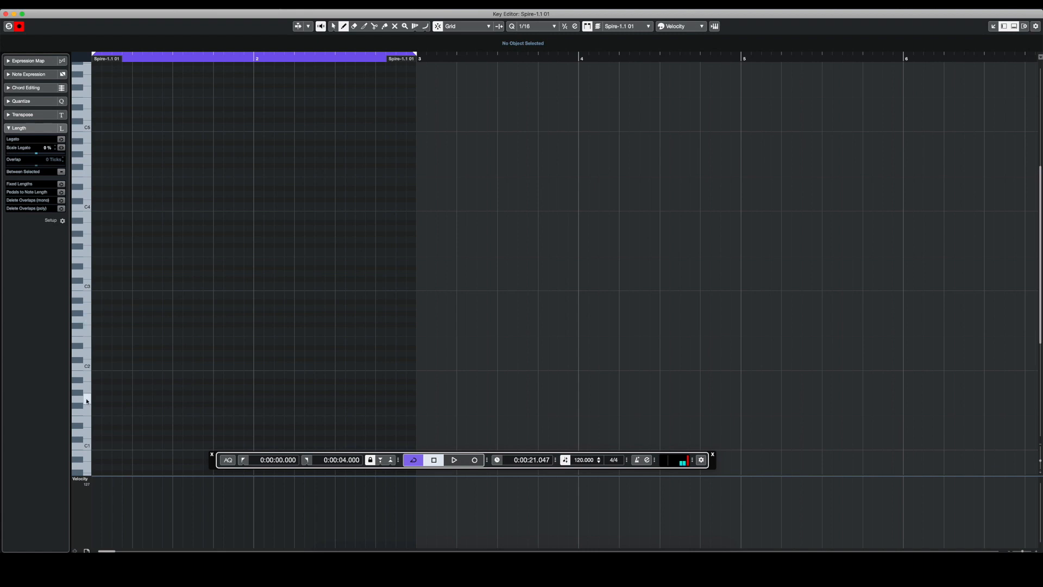
pyautogui.moveTo(96, 398); pyautogui.dragTo(421, 393)
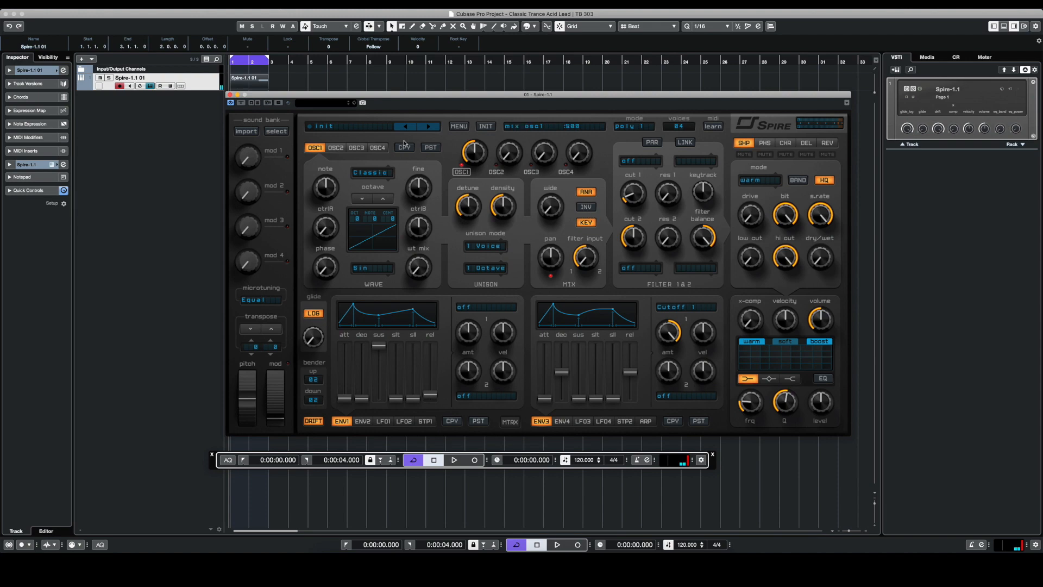
# Keep oscillator 1 on the Classic type, turn ctrA to maximum for a square shape, and set its wave to Tri.
pyautogui.click(372, 172)
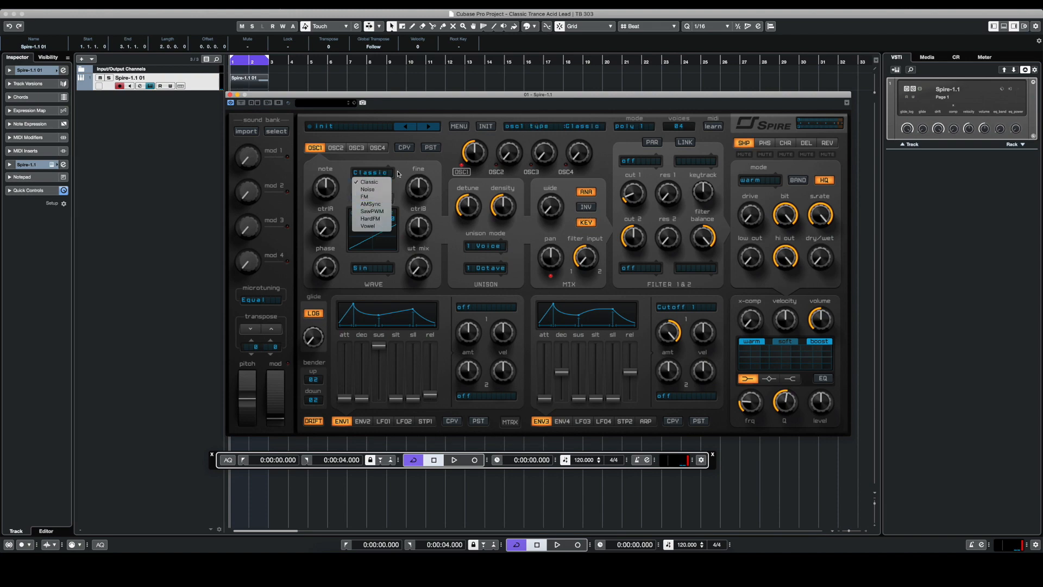
pyautogui.click(309, 229)
pyautogui.moveTo(324, 227); pyautogui.dragTo(330, 100)
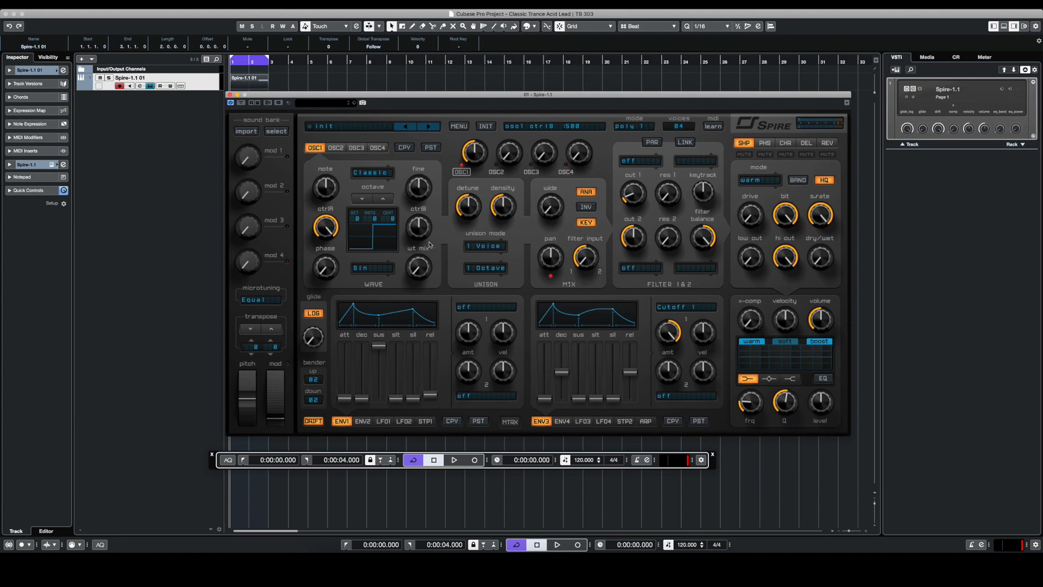
pyautogui.click(374, 268)
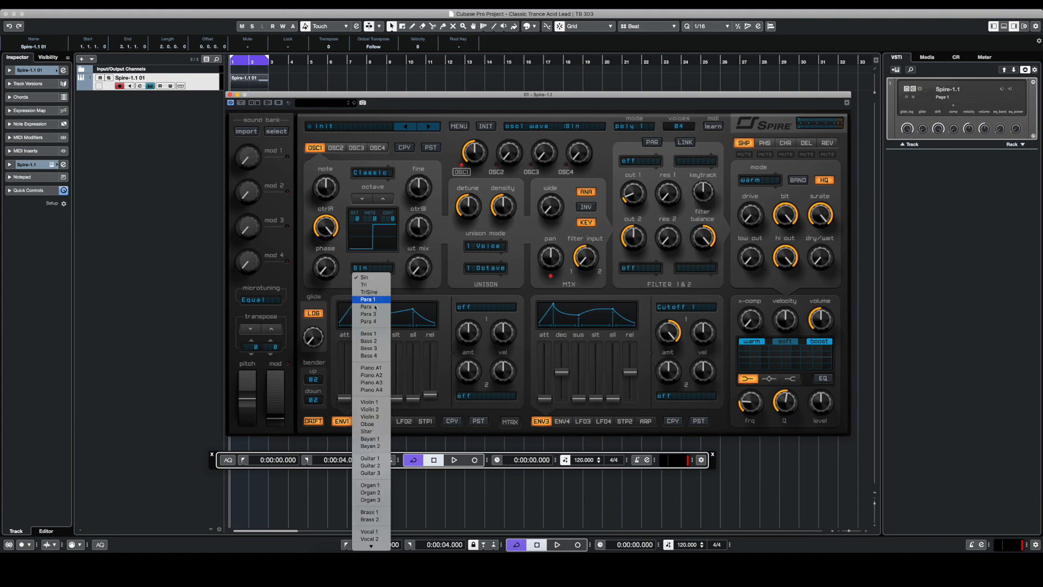
pyautogui.click(377, 285)
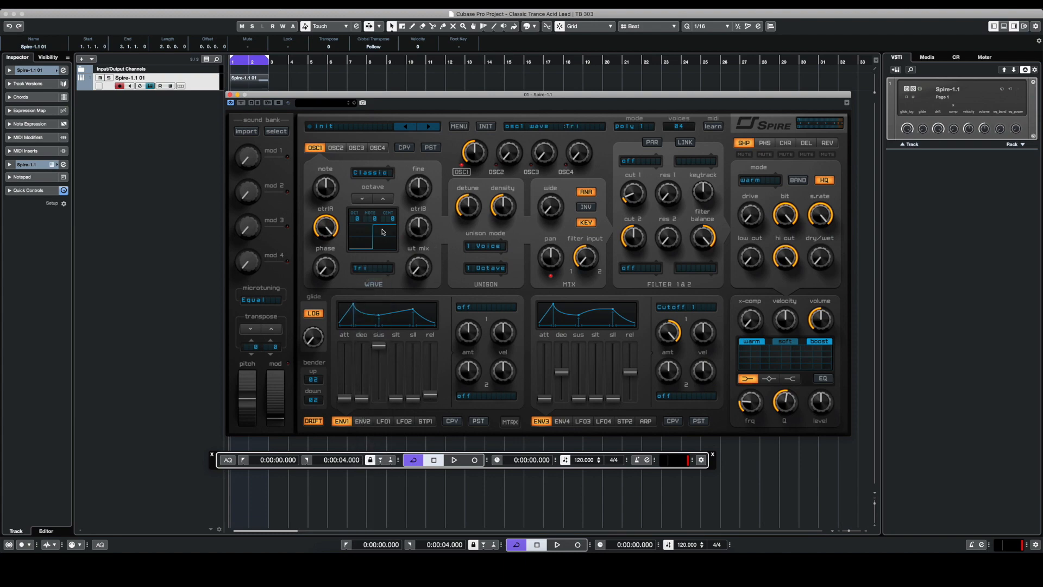
# Raise oscillator 1's wt mix slightly to blend some of the Tri wave into the square.
pyautogui.moveTo(417, 271); pyautogui.dragTo(417, 315)
pyautogui.moveTo(421, 270); pyautogui.dragTo(422, 284)
pyautogui.moveTo(419, 263); pyautogui.dragTo(417, 268)
# Set oscillator 1's unison to 2 voices and 1 octave, with wide at about 809 and a slight density adjustment.
pyautogui.click(485, 246)
pyautogui.click(478, 266)
pyautogui.moveTo(550, 209); pyautogui.dragTo(548, 203)
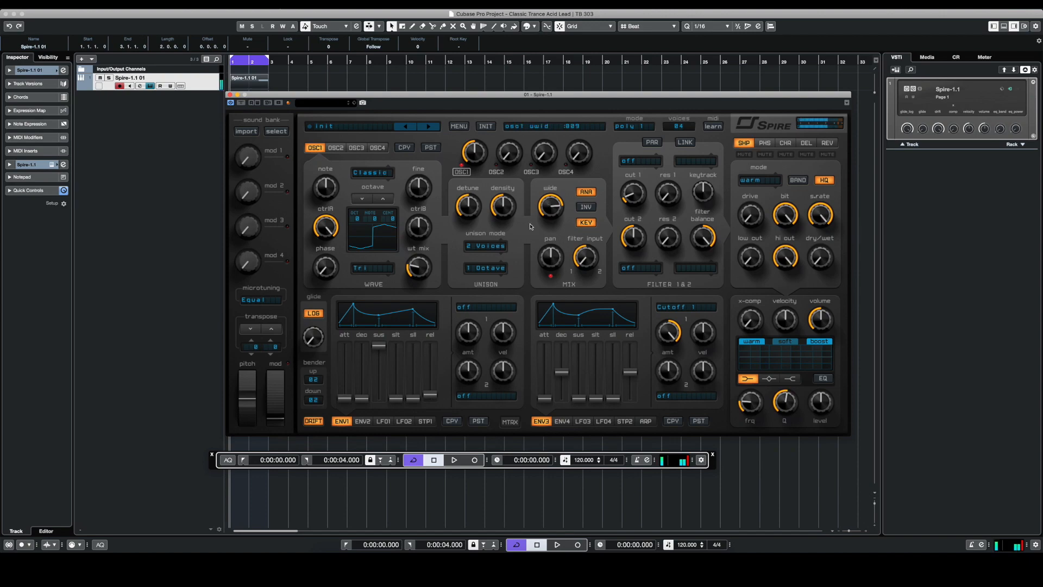
pyautogui.moveTo(496, 204); pyautogui.dragTo(497, 206)
# Set filter 1 to acido with strongly raised resonance, and shape envelope 3 with a shorter decay and a low sustain level.
pyautogui.click(640, 160)
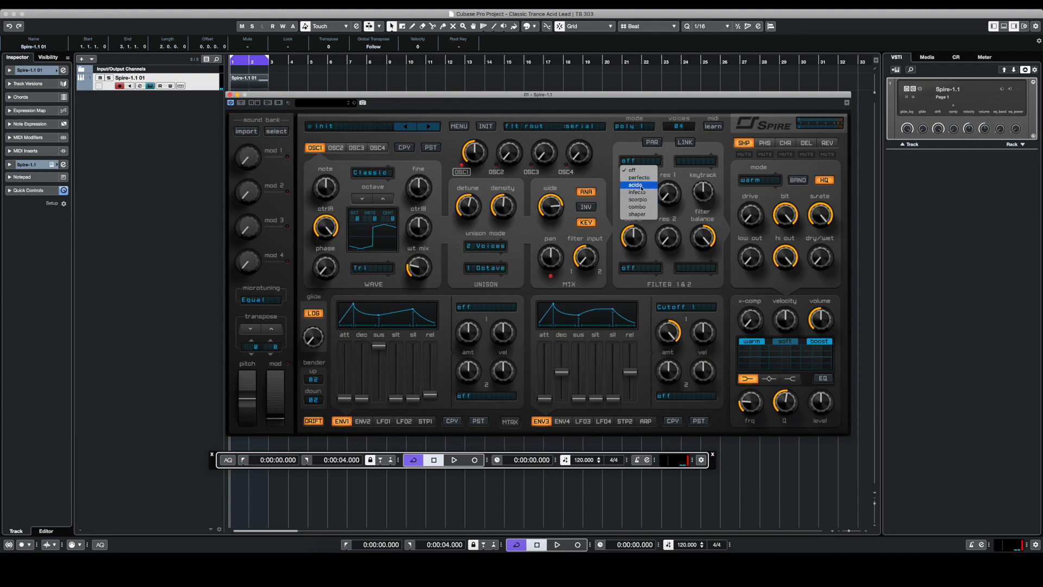
pyautogui.click(636, 185)
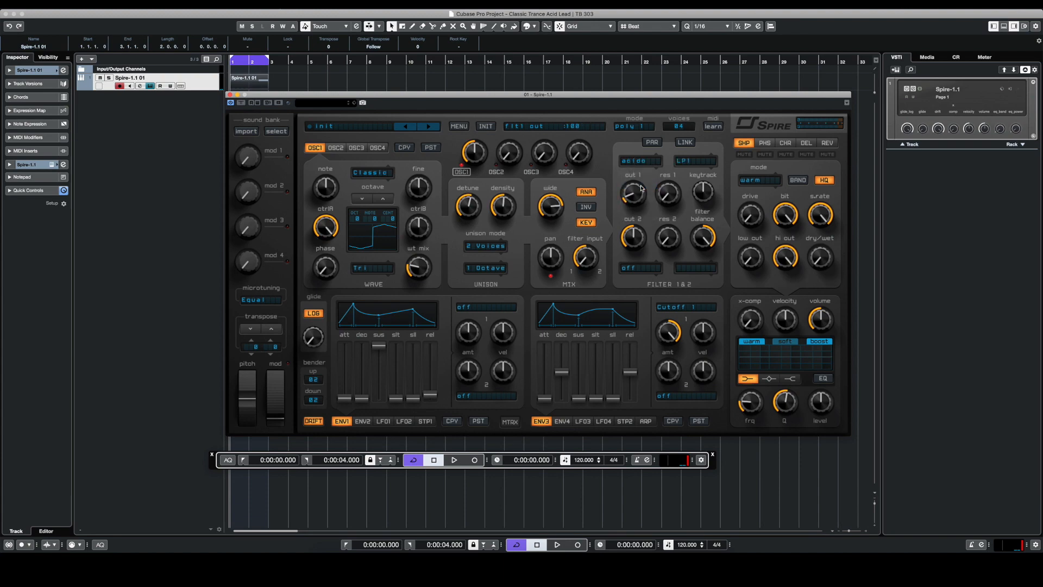
pyautogui.moveTo(656, 198); pyautogui.dragTo(660, 131)
pyautogui.moveTo(562, 372); pyautogui.dragTo(580, 388)
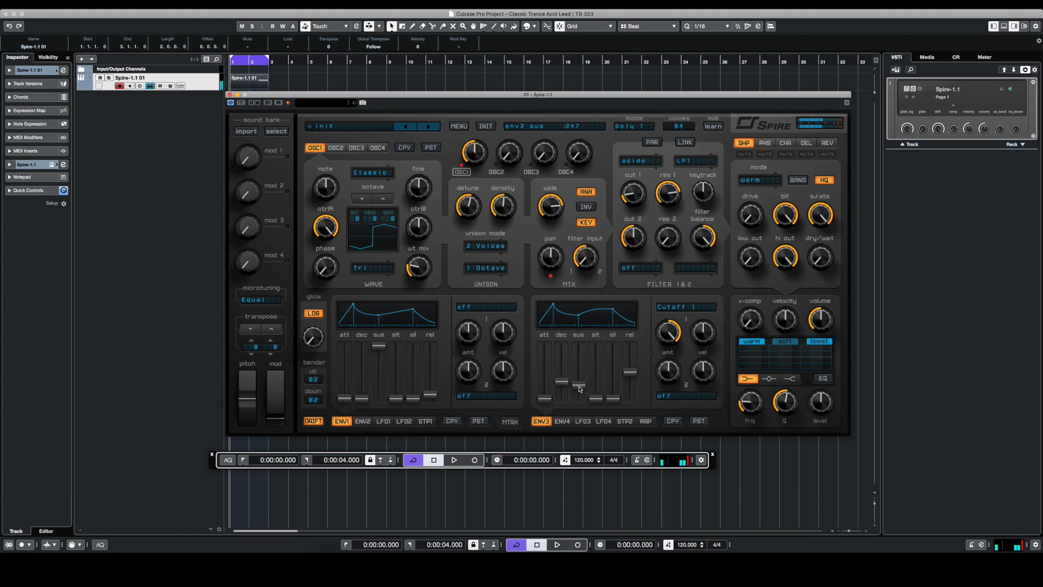
pyautogui.scroll(1, 579, 388)
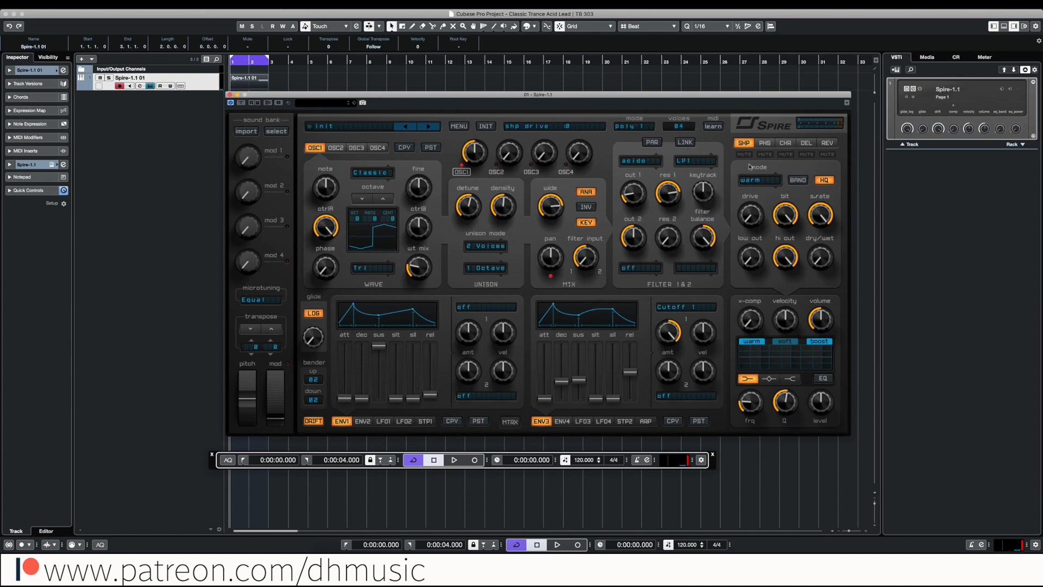
# Set the shaper to hard with full drive and slightly reduced low and high outputs, and lower envelope 3's sustain.
pyautogui.click(747, 180)
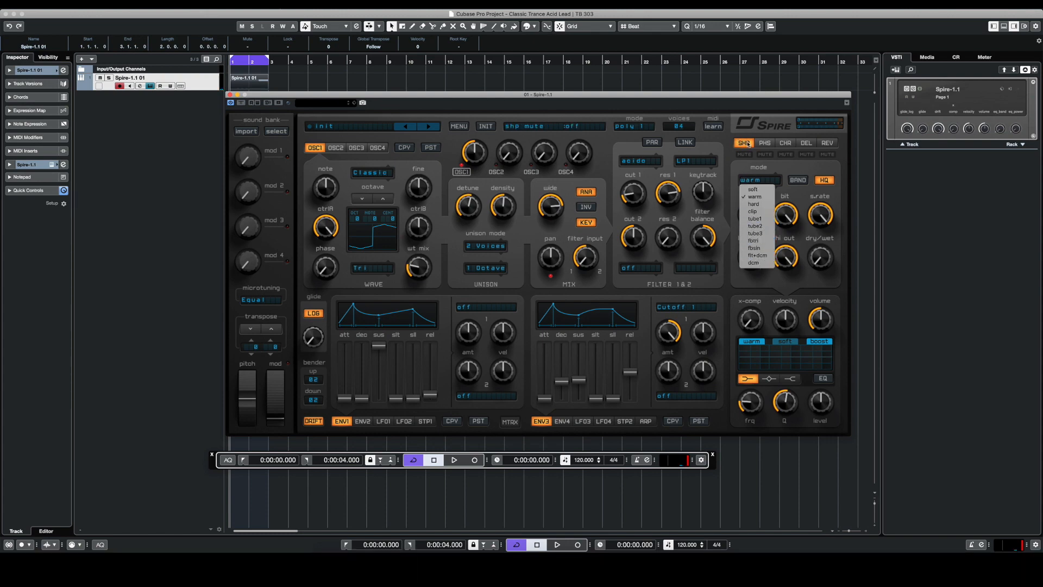
pyautogui.click(758, 204)
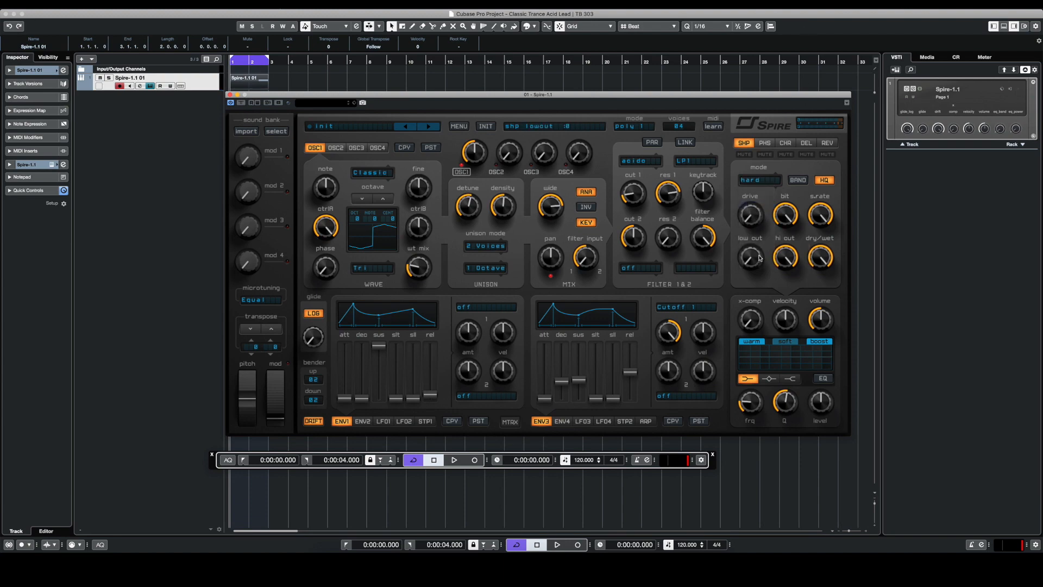
pyautogui.moveTo(751, 257); pyautogui.dragTo(755, 121)
pyautogui.moveTo(751, 218); pyautogui.dragTo(755, 109)
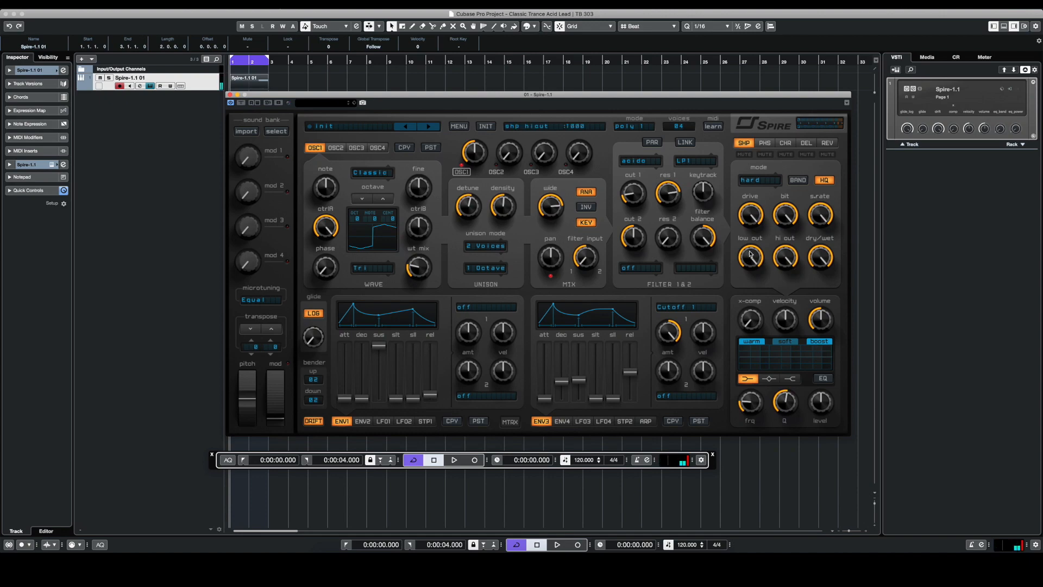
pyautogui.moveTo(750, 253)
pyautogui.mouseDown()
pyautogui.moveTo(749, 299)
pyautogui.moveTo(751, 285)
pyautogui.moveTo(779, 280)
pyautogui.moveTo(779, 268)
pyautogui.moveTo(756, 263)
pyautogui.moveTo(755, 283)
pyautogui.moveTo(759, 262)
pyautogui.mouseUp()
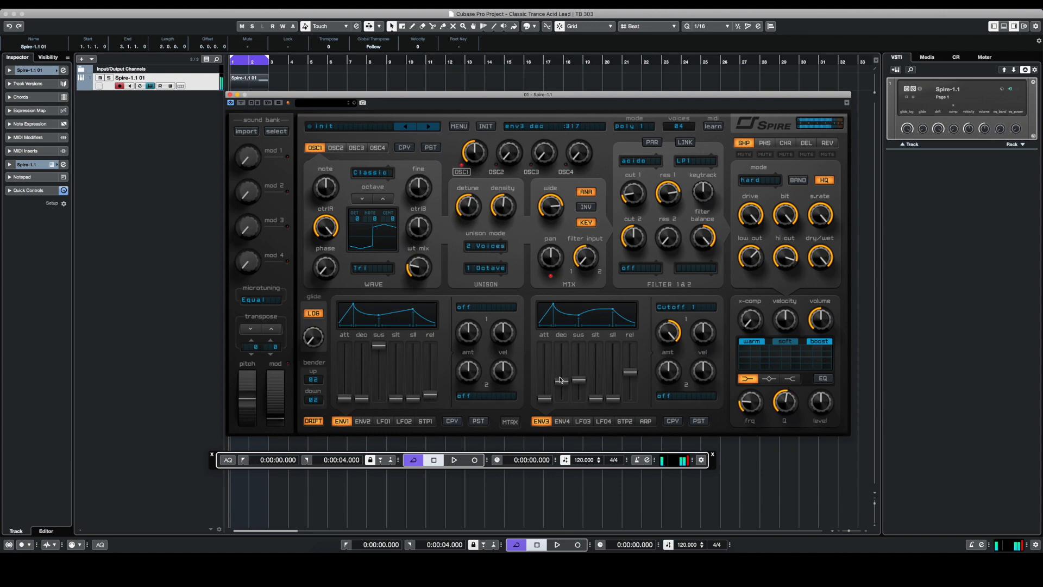
pyautogui.moveTo(578, 382)
pyautogui.mouseDown()
pyautogui.moveTo(579, 392)
pyautogui.moveTo(562, 389)
pyautogui.moveTo(575, 396)
pyautogui.moveTo(562, 391)
pyautogui.moveTo(579, 391)
pyautogui.mouseUp()
# Switch on Spire's arpeggiator and play the loop.
pyautogui.click(646, 422)
pyautogui.click(268, 92)
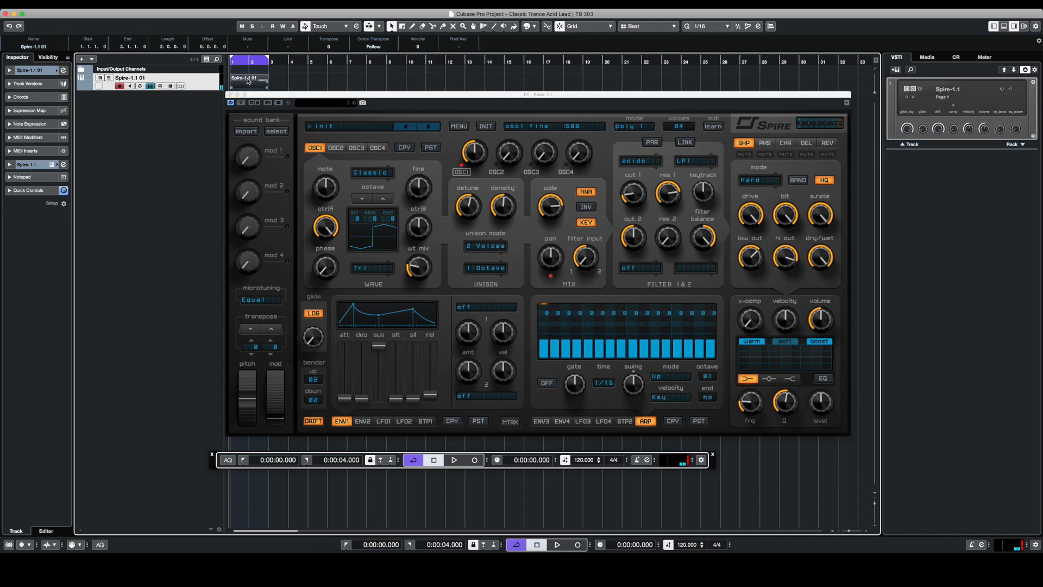
pyautogui.doubleClick(267, 90)
pyautogui.click(548, 383)
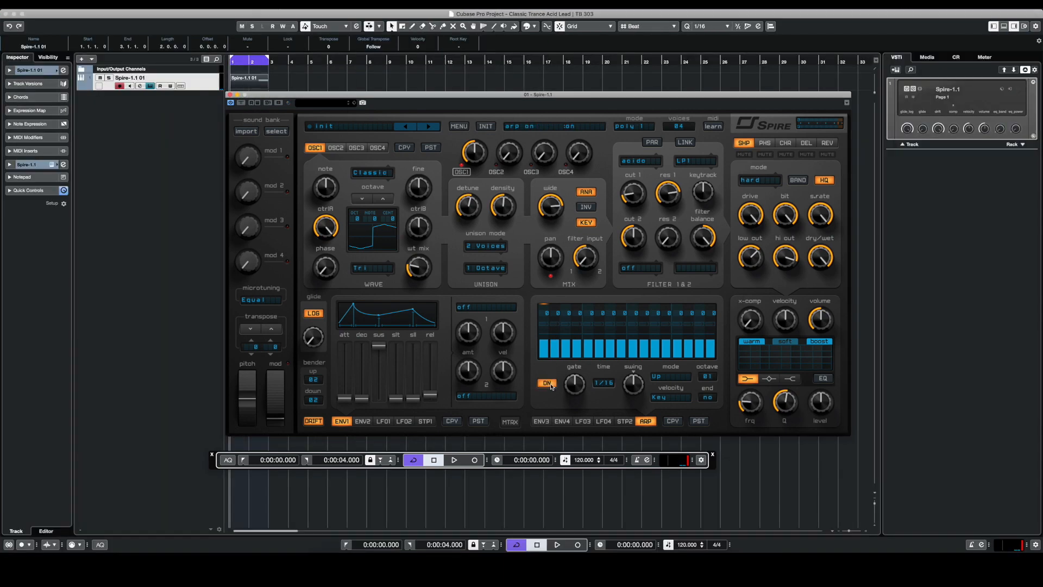
pyautogui.press('space')
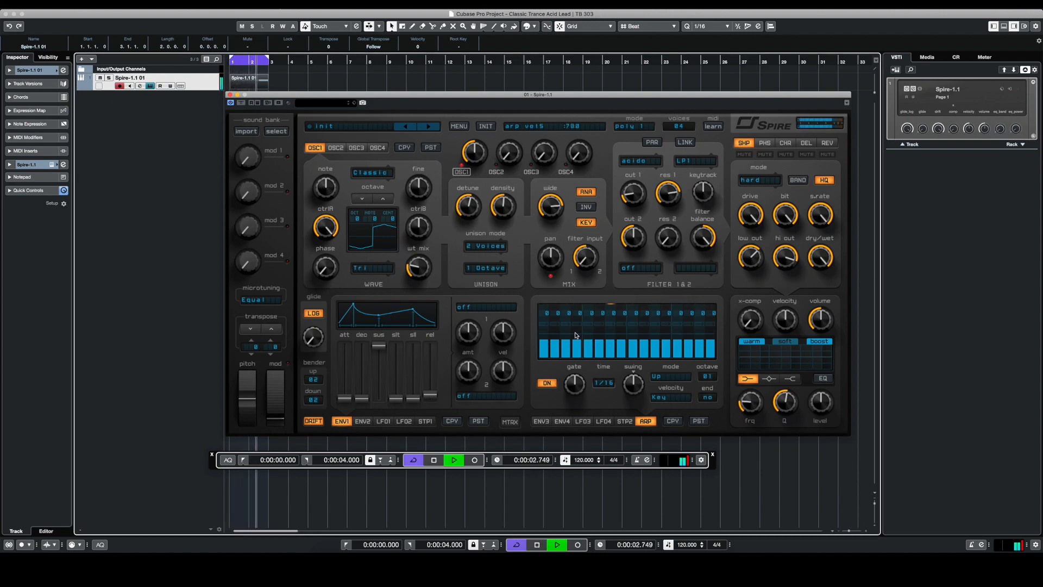
# Turn on hold for arpeggiator steps 1, 4 and 11, auditioning the pattern between changes.
pyautogui.press('space')
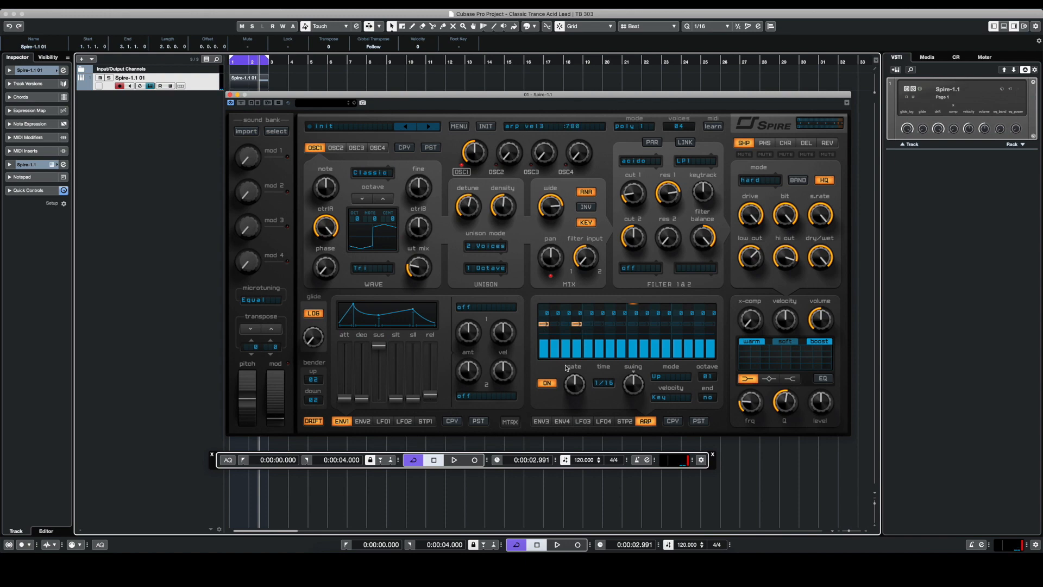
pyautogui.press('space')
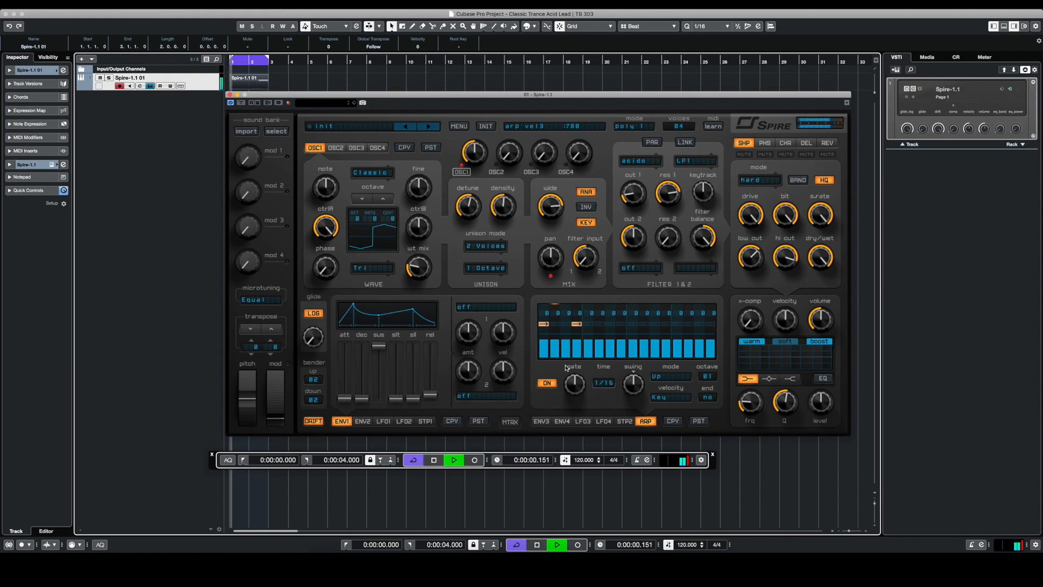
pyautogui.press('space')
pyautogui.click(655, 325)
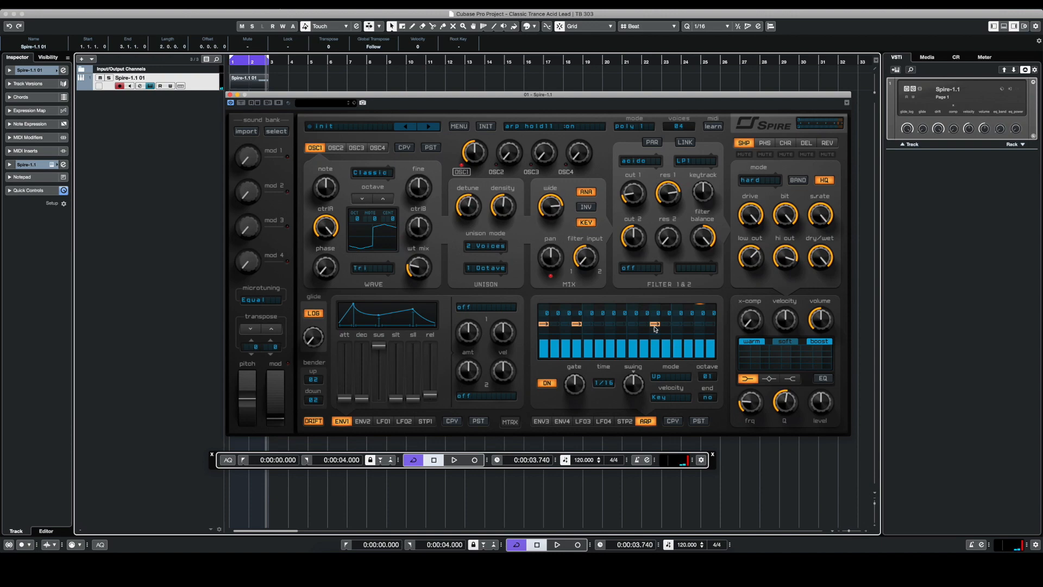
# Reduce the arpeggiator's gate to about 350 while the loop plays, and stop playback.
pyautogui.press('space')
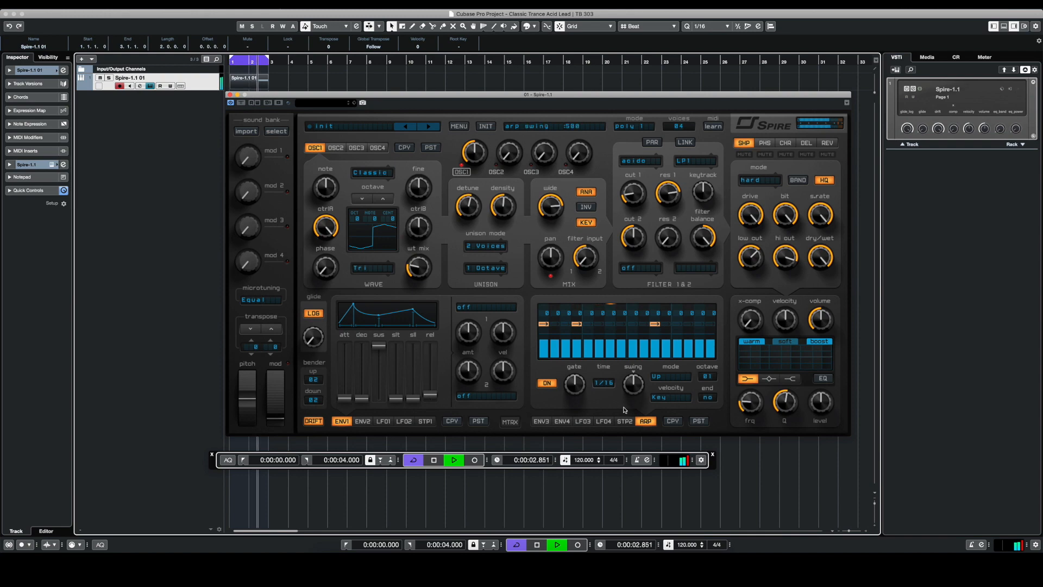
pyautogui.moveTo(577, 388); pyautogui.dragTo(578, 397)
pyautogui.press('space')
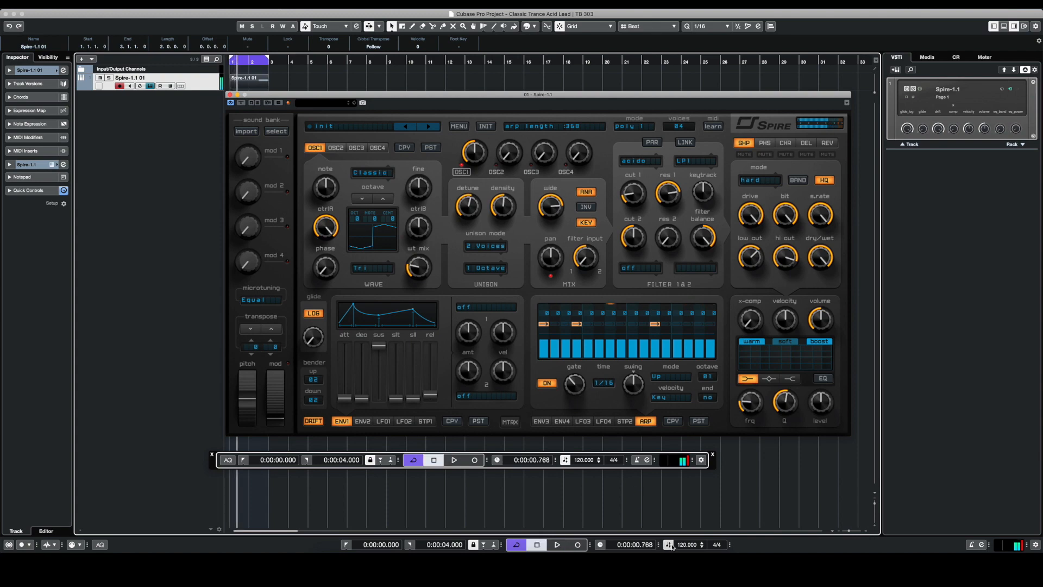
# Set the project tempo to 140 BPM.
pyautogui.click(685, 545)
pyautogui.click(685, 545)
pyautogui.write('1')
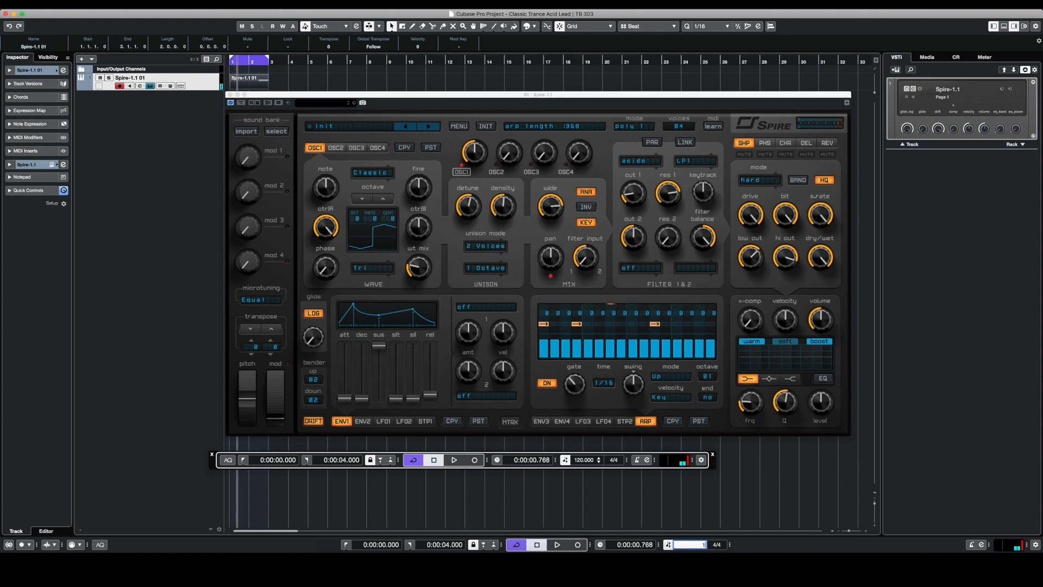
pyautogui.write('40')
pyautogui.press('Return')
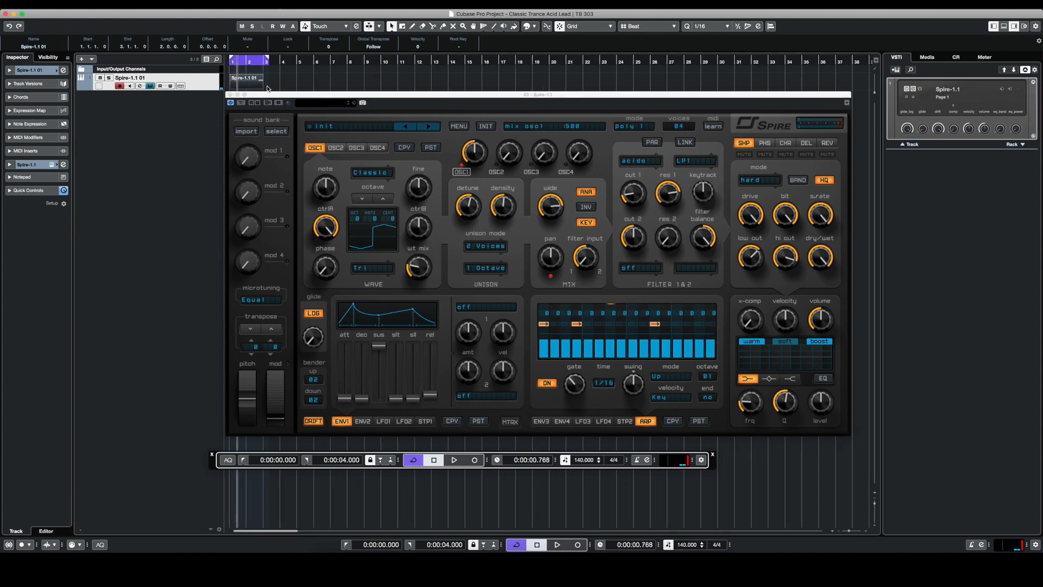
# Refit the loop range to the two-bar MIDI part and audition the arpeggio.
pyautogui.click(288, 73)
pyautogui.press('space')
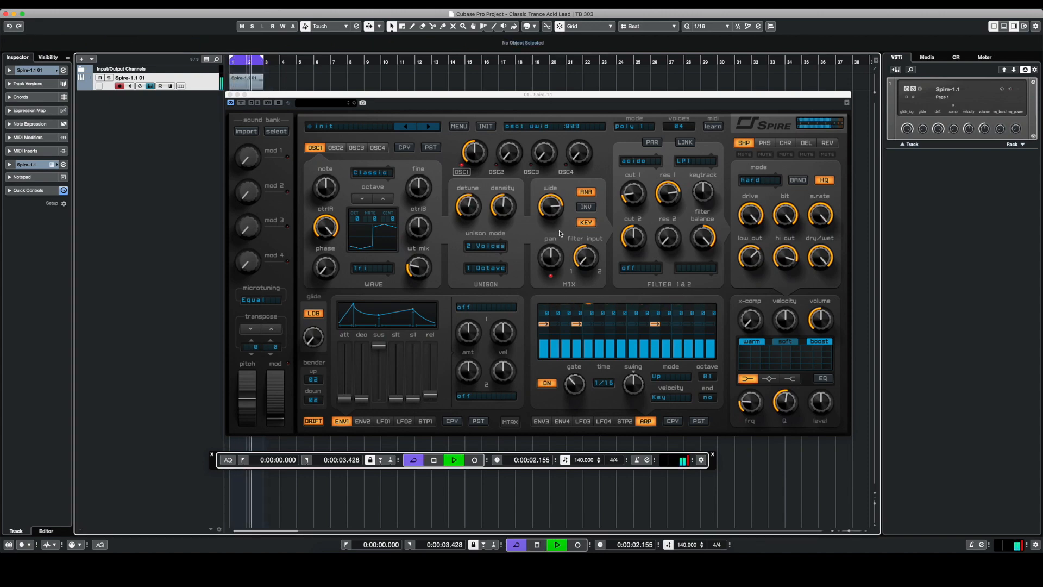
pyautogui.press('space')
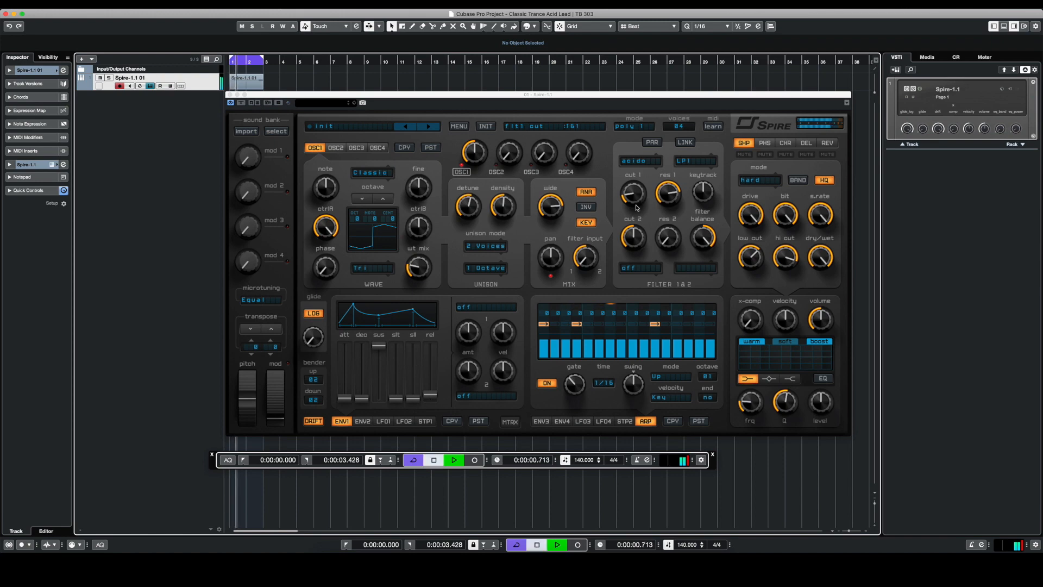
# Fine-tune envelope 3's decay and set its sustain to about 290 while the loop plays.
pyautogui.click(541, 422)
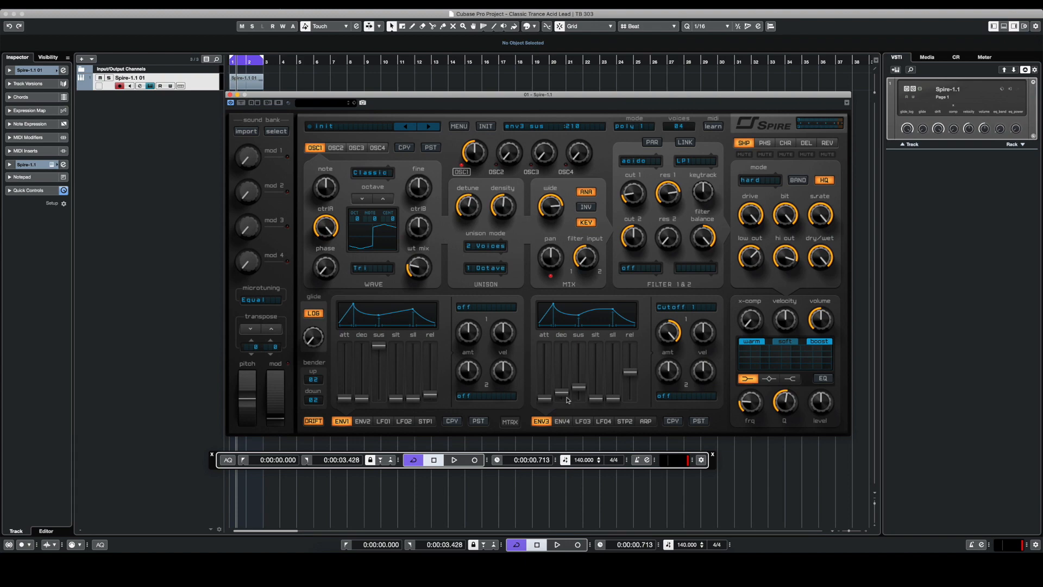
pyautogui.moveTo(563, 396); pyautogui.dragTo(567, 392)
pyautogui.press('space')
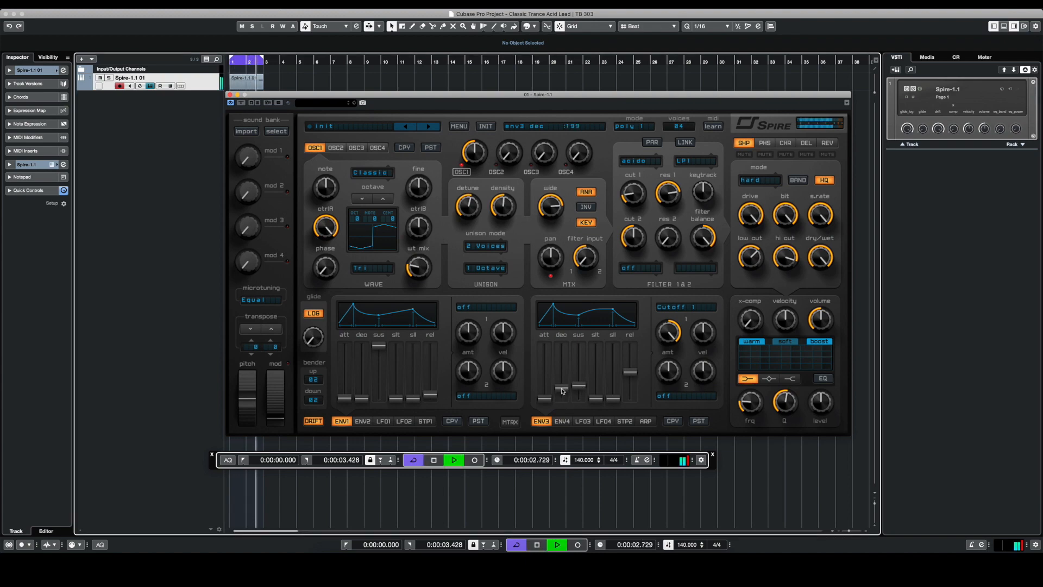
pyautogui.moveTo(577, 389); pyautogui.dragTo(560, 386)
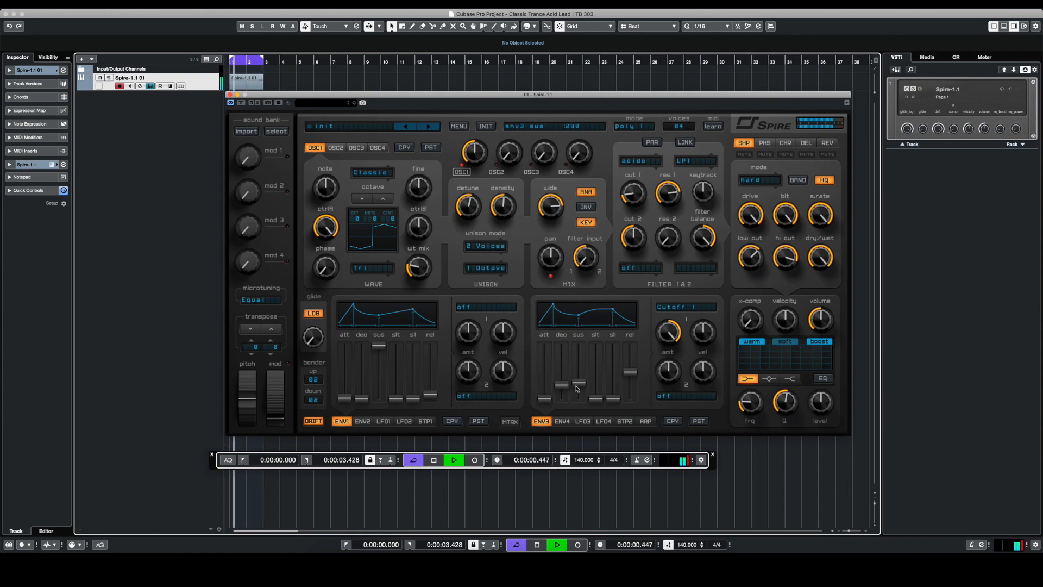
# Centre oscillator 1's filter input at about 509 and audition the loop.
pyautogui.press('space')
pyautogui.press('space')
pyautogui.moveTo(640, 184); pyautogui.dragTo(667, 200)
pyautogui.press('space')
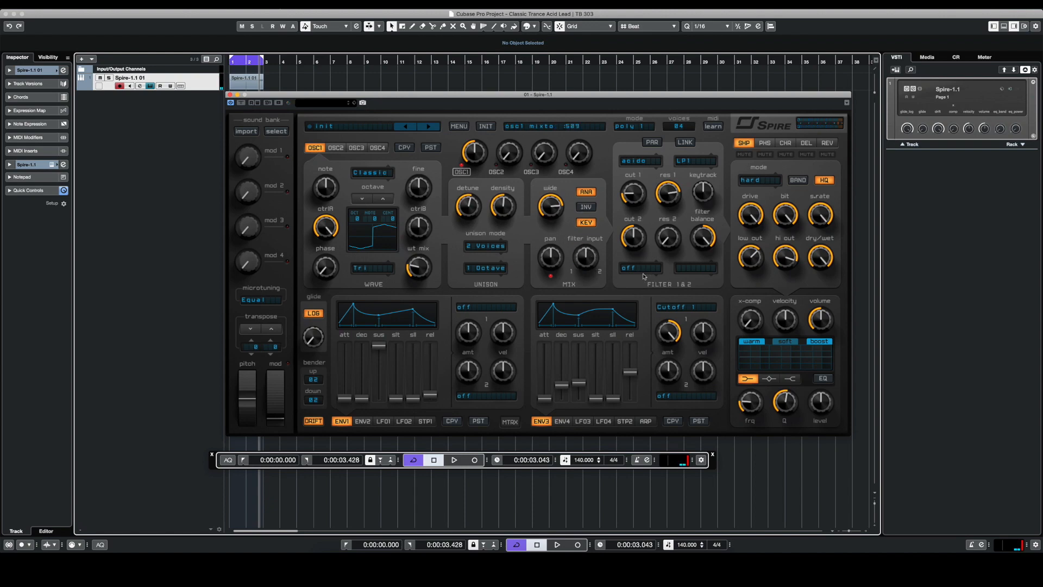
pyautogui.press('space')
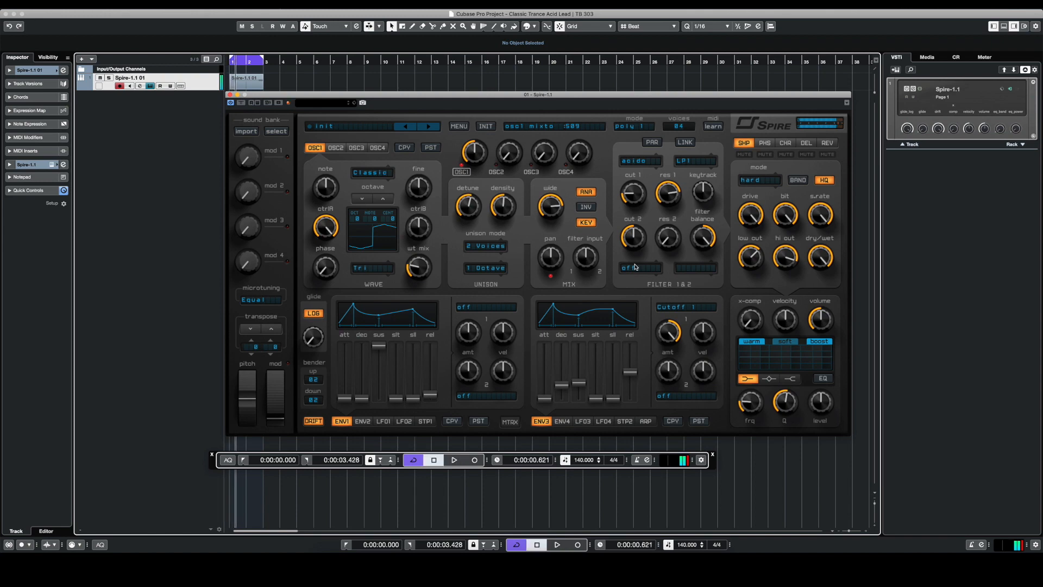
# Set filter 2 to the scorpio type in BlackHP4 mode and centre the filter balance at about 501.
pyautogui.click(637, 271)
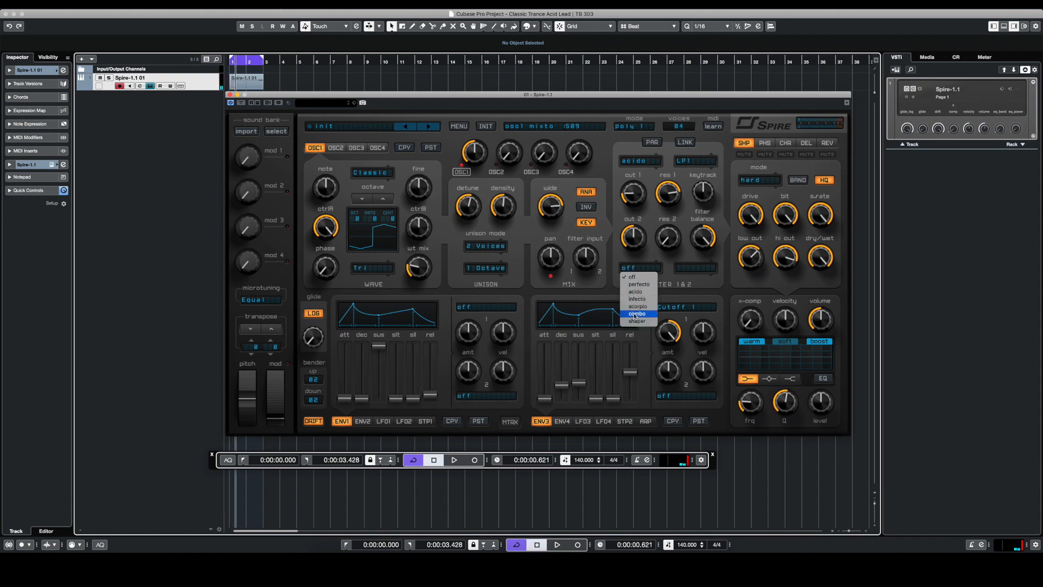
pyautogui.click(635, 314)
pyautogui.click(636, 267)
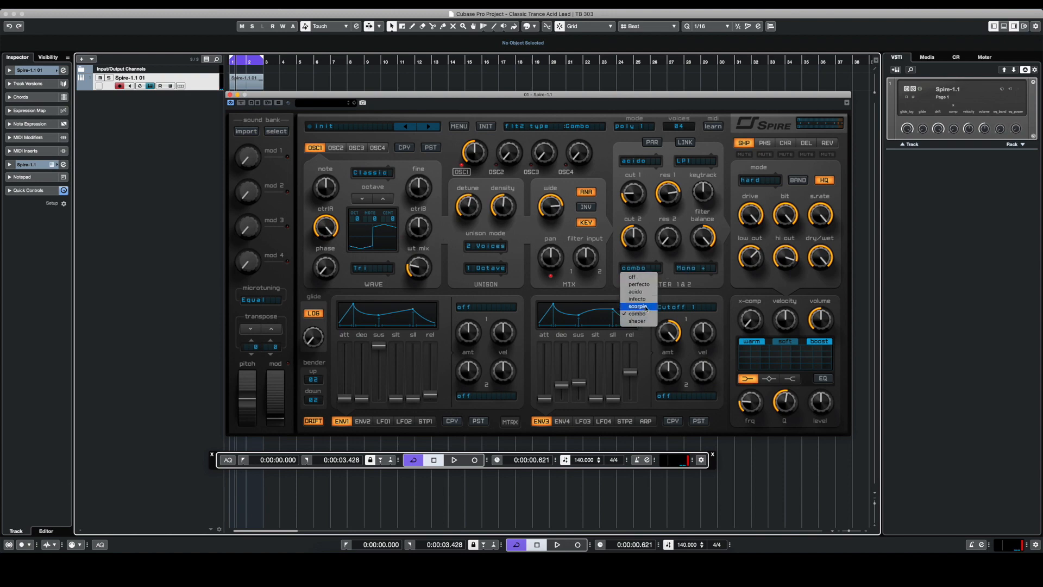
pyautogui.click(645, 308)
pyautogui.click(695, 268)
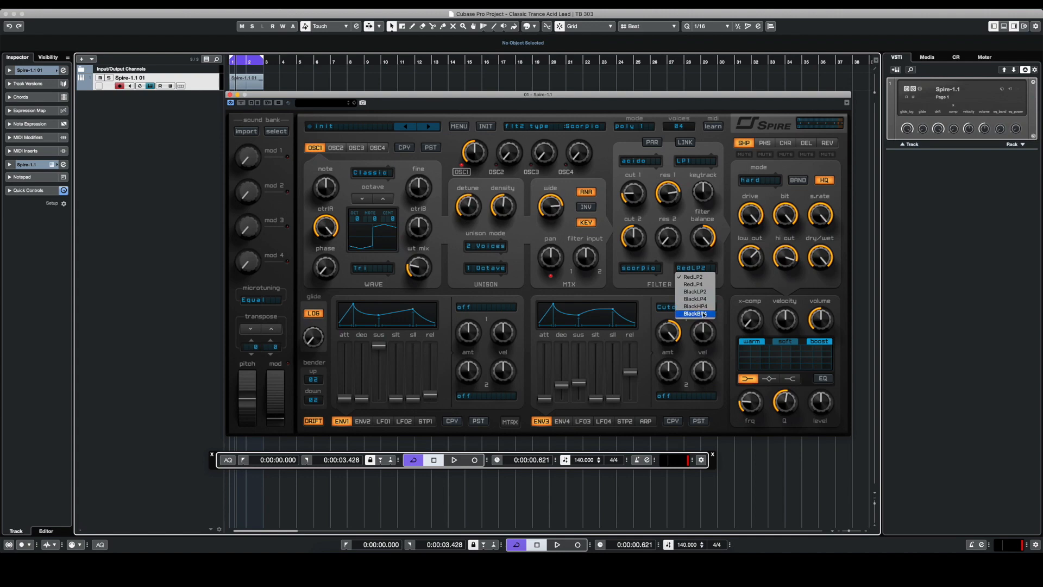
pyautogui.click(706, 308)
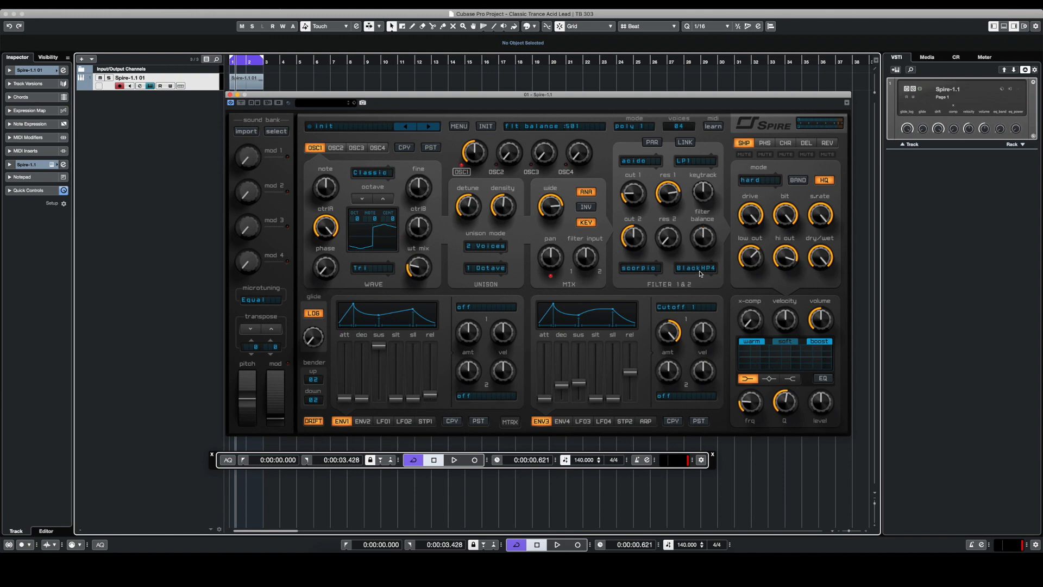
# Raise filter 2's resonance and adjust the shaper's drive, low out and hi out while the loop plays.
pyautogui.press('space')
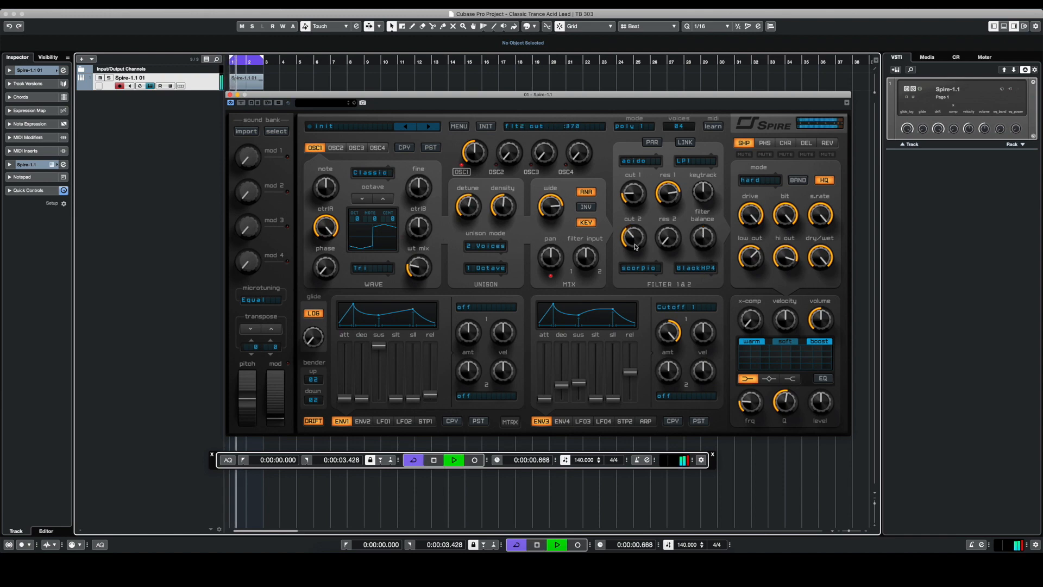
pyautogui.moveTo(661, 240); pyautogui.dragTo(633, 221)
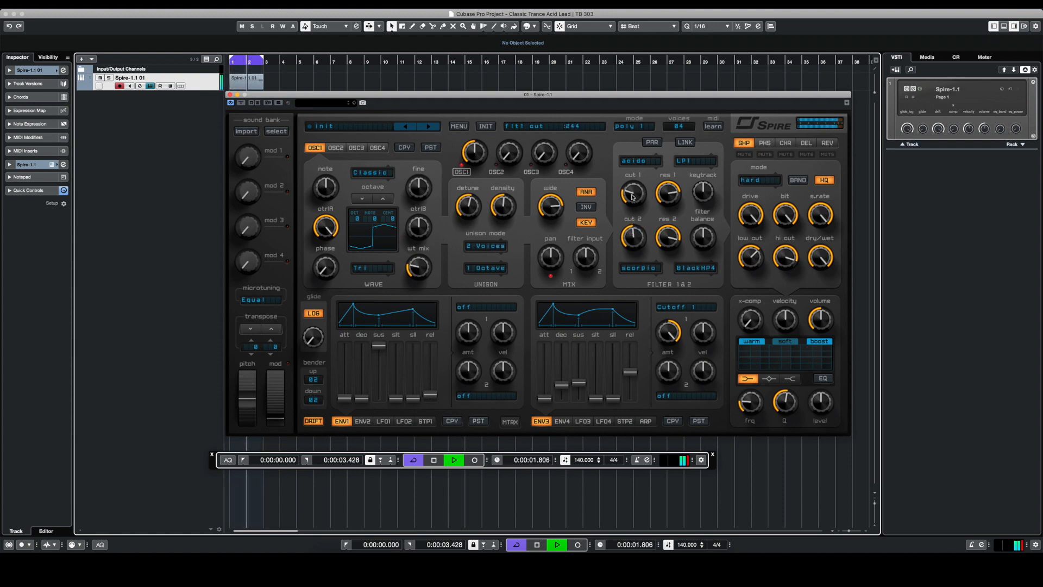
pyautogui.moveTo(749, 253); pyautogui.dragTo(752, 261)
pyautogui.moveTo(751, 216); pyautogui.dragTo(754, 202)
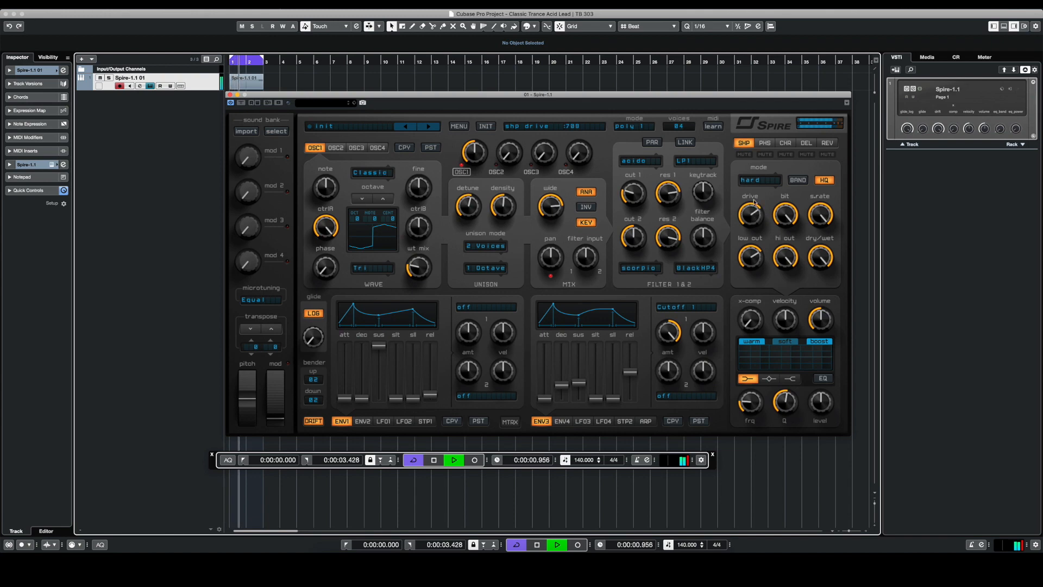
pyautogui.moveTo(762, 252); pyautogui.dragTo(762, 240)
# Sweep both filters' cutoffs during playback, bring filter 2's cutoff to about 366, and stop the loop.
pyautogui.moveTo(634, 236); pyautogui.dragTo(664, 248)
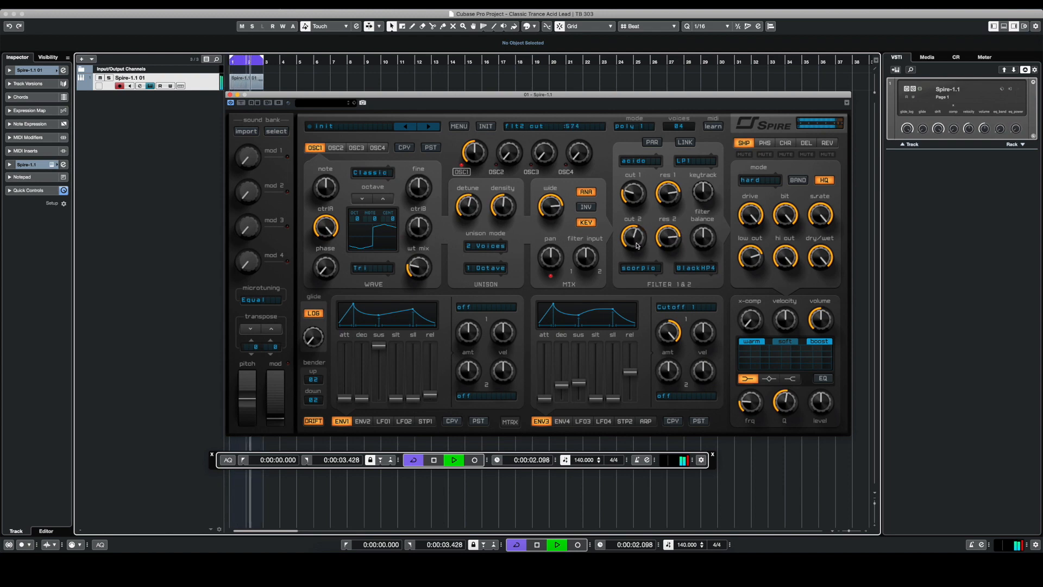
pyautogui.moveTo(638, 250); pyautogui.dragTo(638, 256)
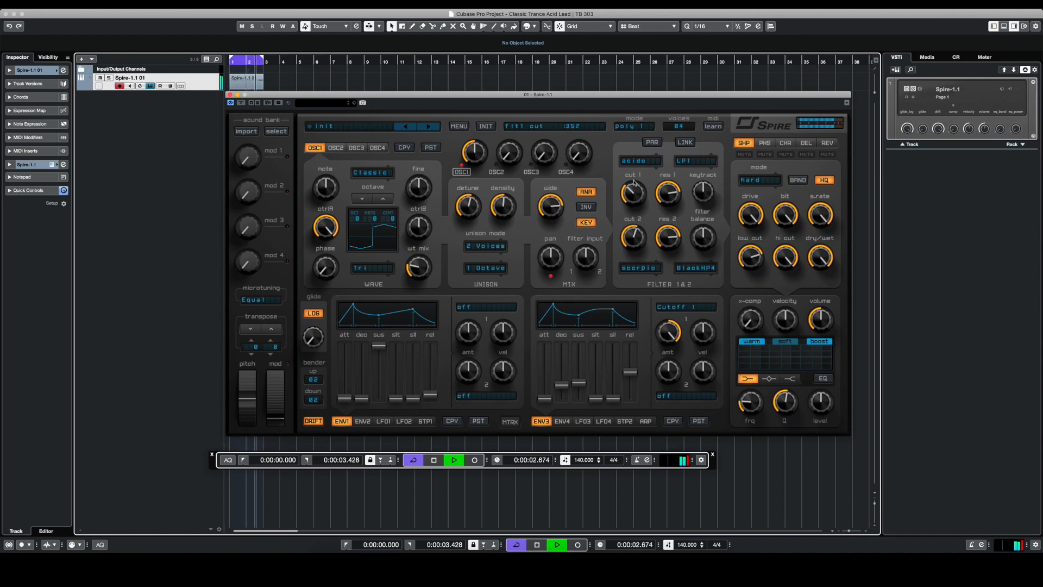
pyautogui.moveTo(634, 182); pyautogui.dragTo(631, 197)
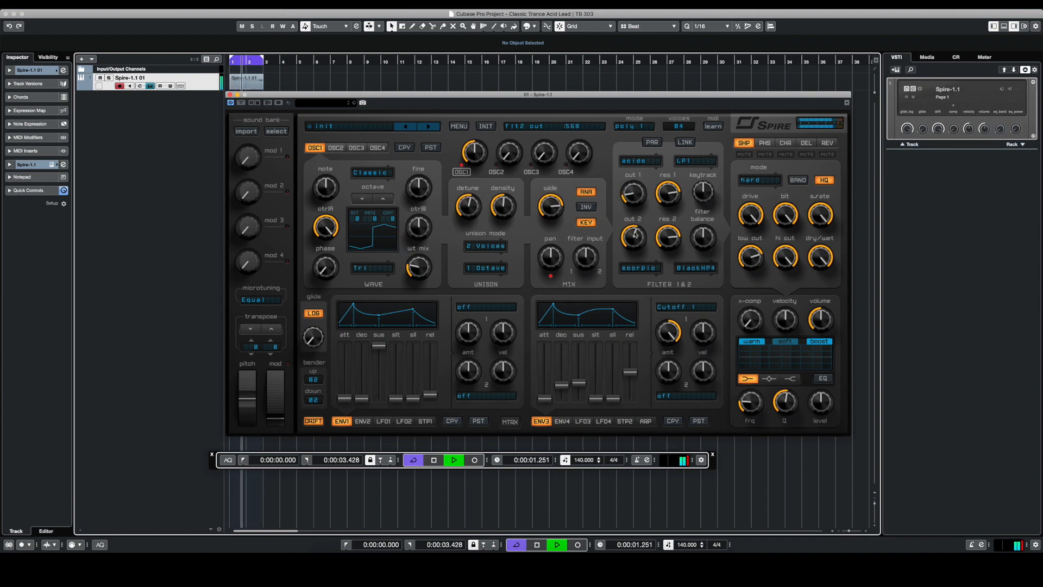
pyautogui.press('space')
# Switch filter 2 to BlackBP4 mode and audition it while sweeping its cutoff.
pyautogui.click(696, 267)
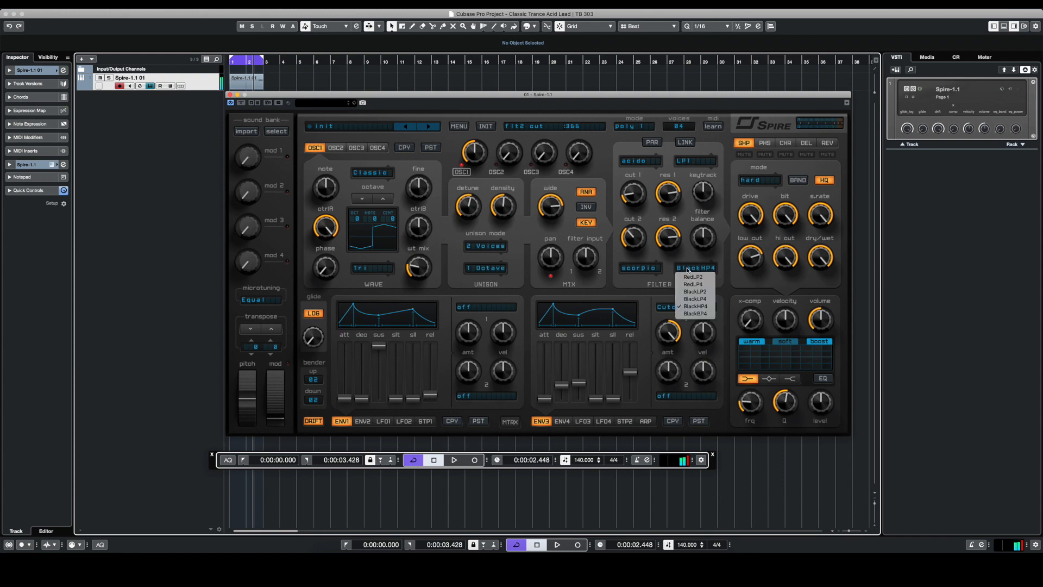
pyautogui.click(690, 314)
pyautogui.press('space')
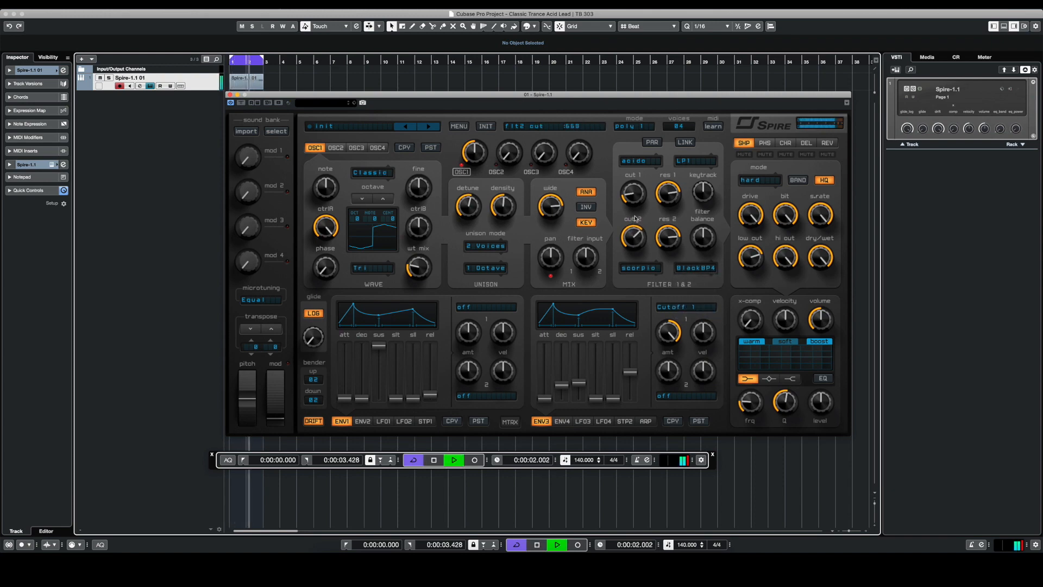
pyautogui.moveTo(635, 227); pyautogui.dragTo(638, 216)
pyautogui.press('space')
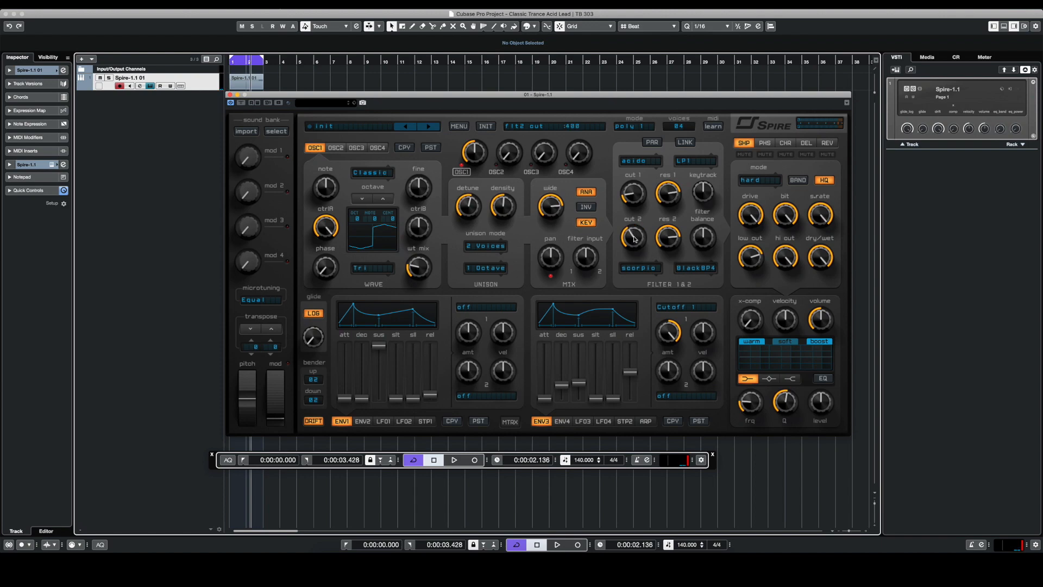
pyautogui.press('space')
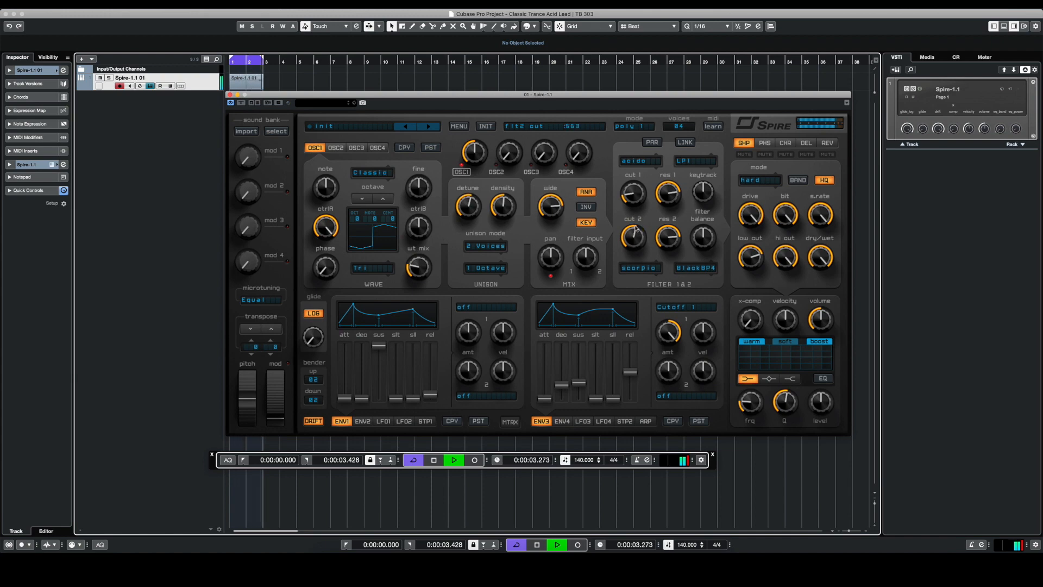
pyautogui.press('space')
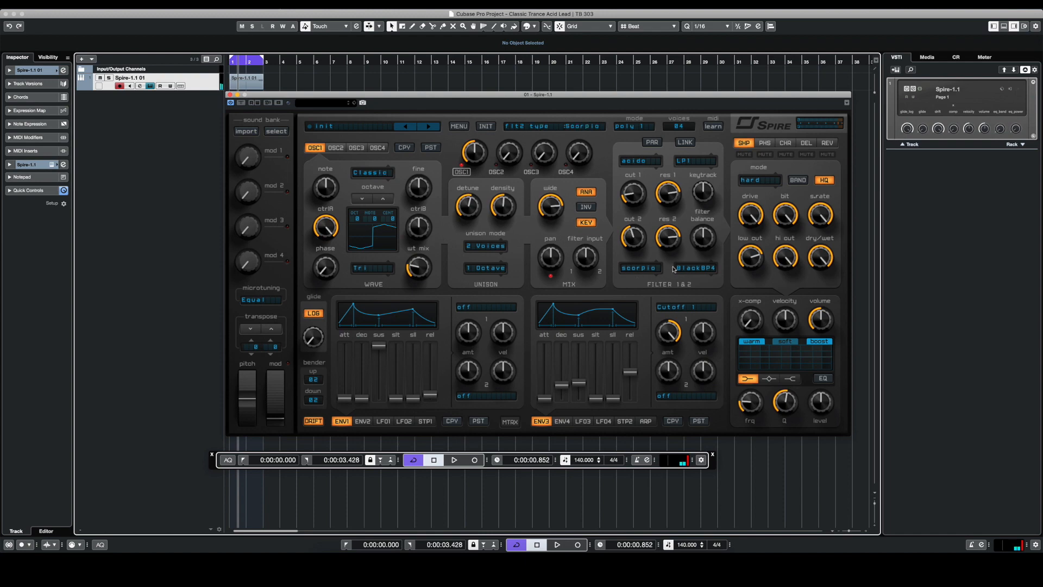
# Set filter 2 to the perfecto type in HP4 mode and audition it, bringing its cutoff to about 541.
pyautogui.click(637, 271)
pyautogui.click(701, 270)
pyautogui.click(701, 271)
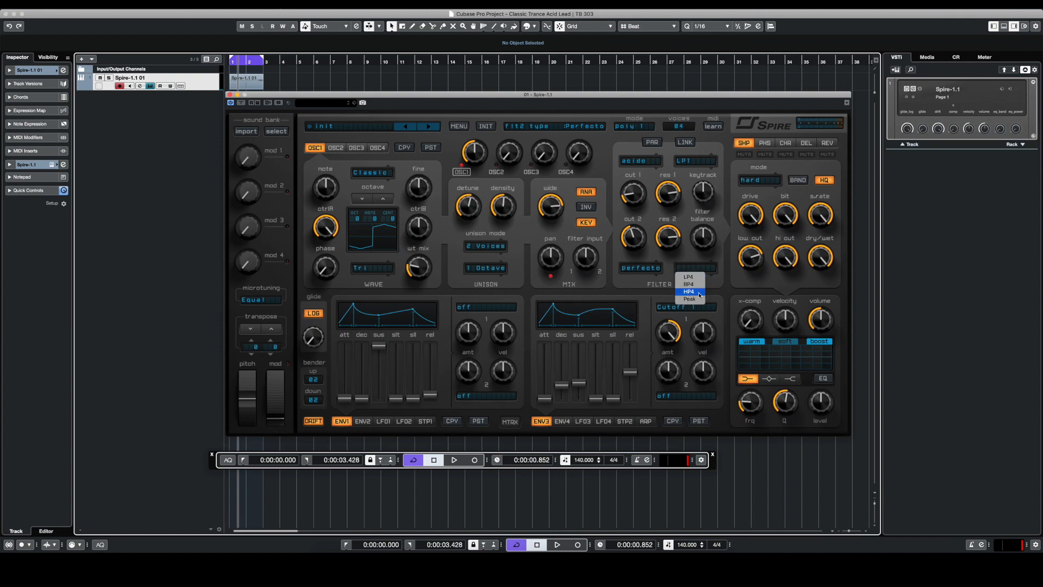
pyautogui.click(700, 295)
pyautogui.press('space')
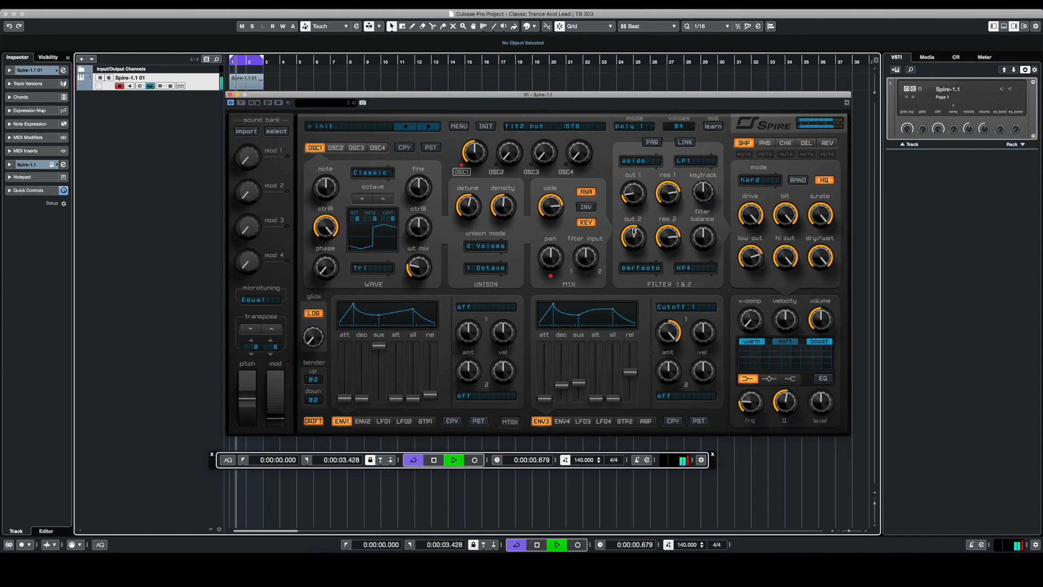
pyautogui.moveTo(635, 234); pyautogui.dragTo(638, 239)
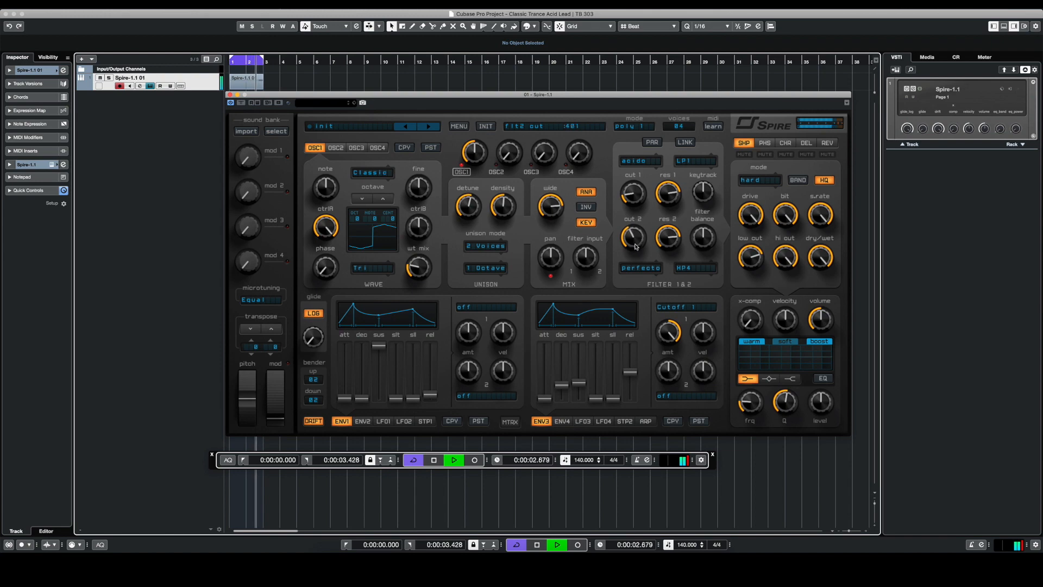
pyautogui.press('space')
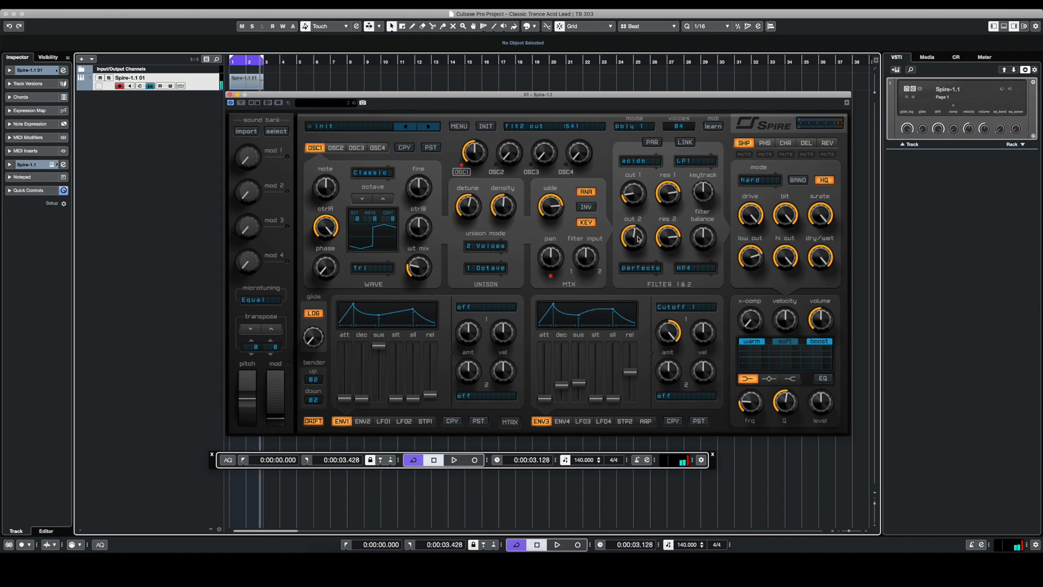
# Adjust filter 2's resonance and the filter balance during playback, with filter 2's cutoff at about 436.
pyautogui.press('space')
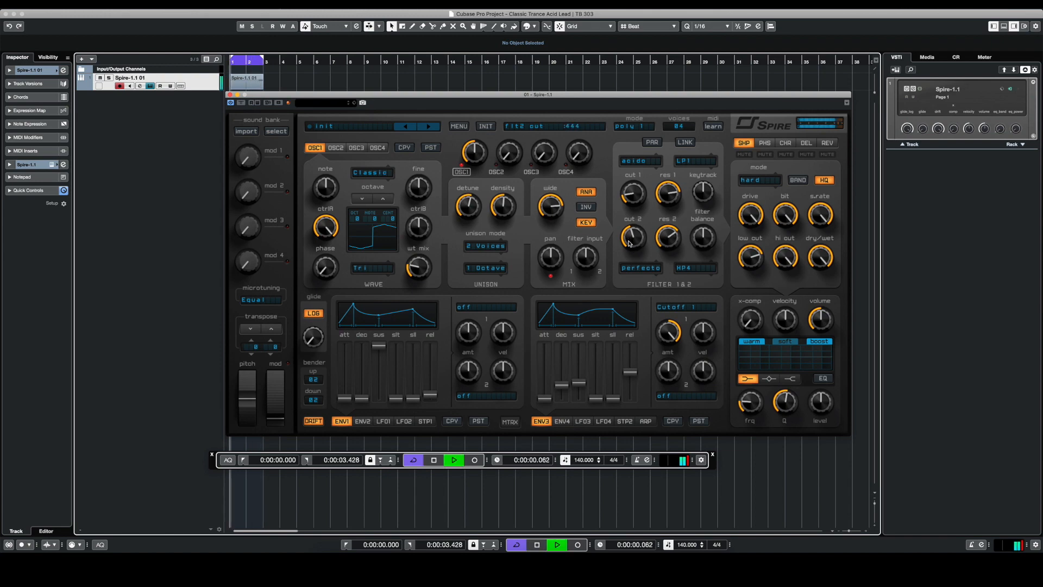
pyautogui.moveTo(702, 244); pyautogui.dragTo(630, 201)
pyautogui.moveTo(632, 238)
pyautogui.mouseDown()
pyautogui.moveTo(630, 252)
pyautogui.moveTo(635, 224)
pyautogui.moveTo(638, 235)
pyautogui.mouseUp()
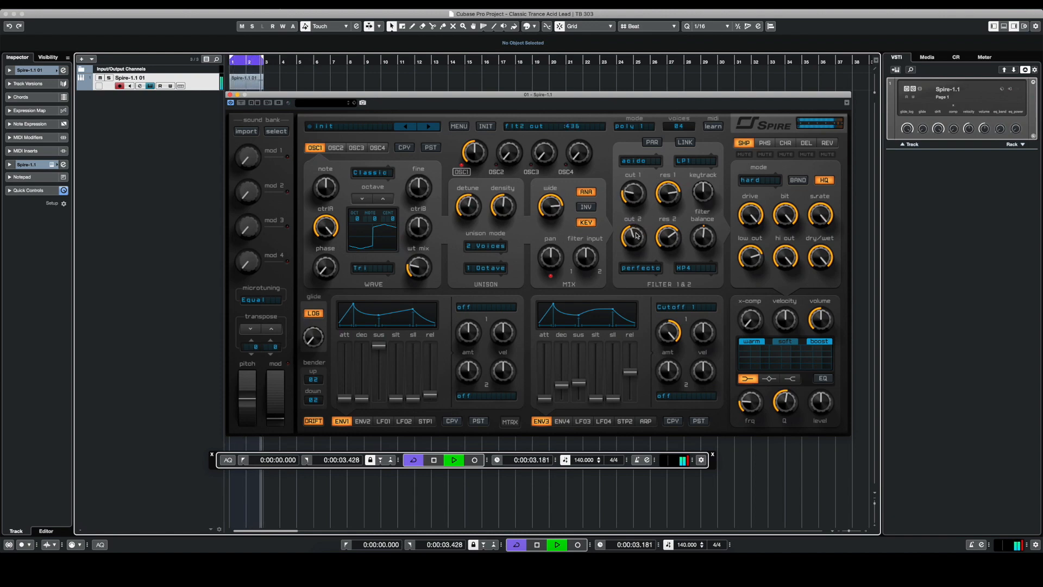
pyautogui.press('space')
# Lower the filter balance and rework both cutoffs, bringing filter 1's to about 151 while the loop plays.
pyautogui.press('space')
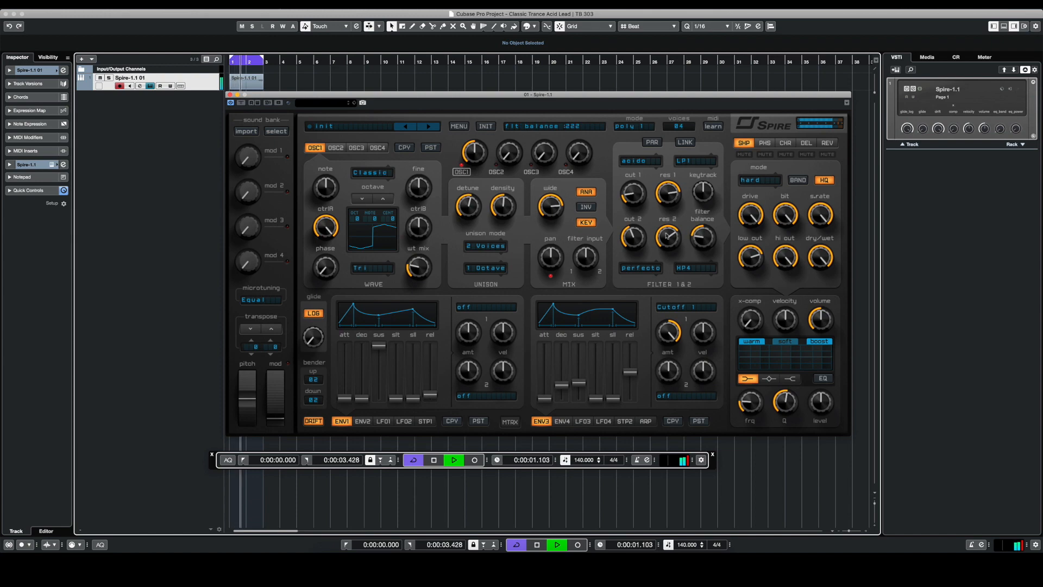
pyautogui.moveTo(633, 238); pyautogui.dragTo(635, 220)
pyautogui.moveTo(693, 247); pyautogui.dragTo(692, 235)
pyautogui.moveTo(633, 192); pyautogui.dragTo(633, 203)
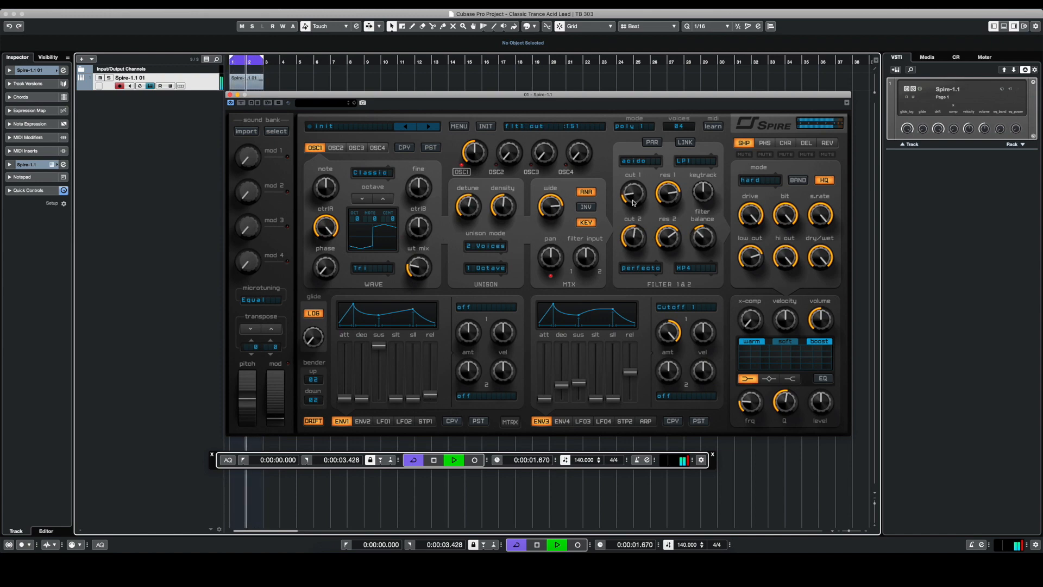
pyautogui.press('space')
# Switch filter 1 from LP1 to LP2 mode, keeping the acido type, and audition the loop.
pyautogui.click(673, 160)
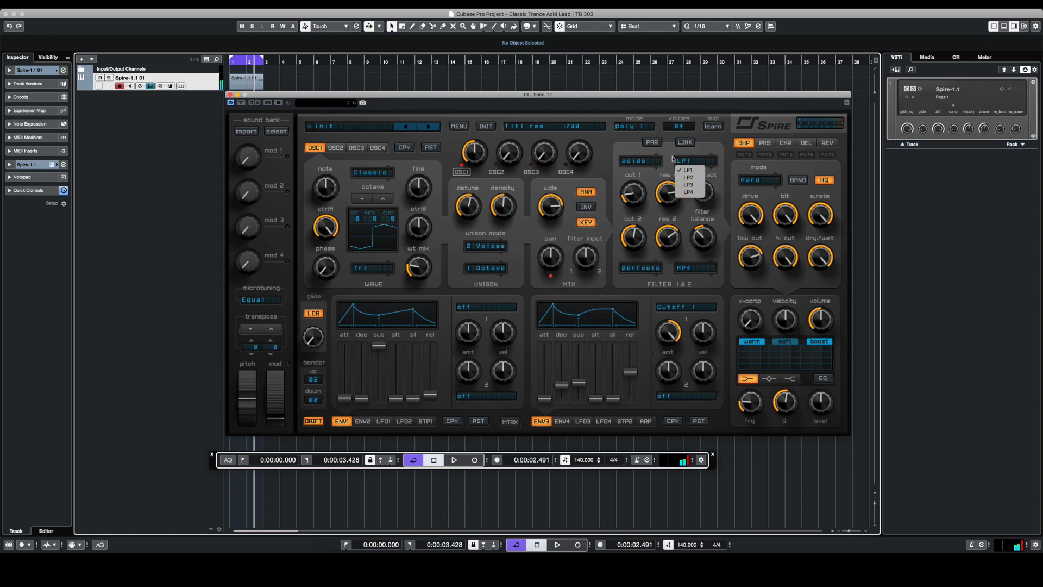
pyautogui.click(646, 154)
pyautogui.click(679, 163)
pyautogui.click(710, 150)
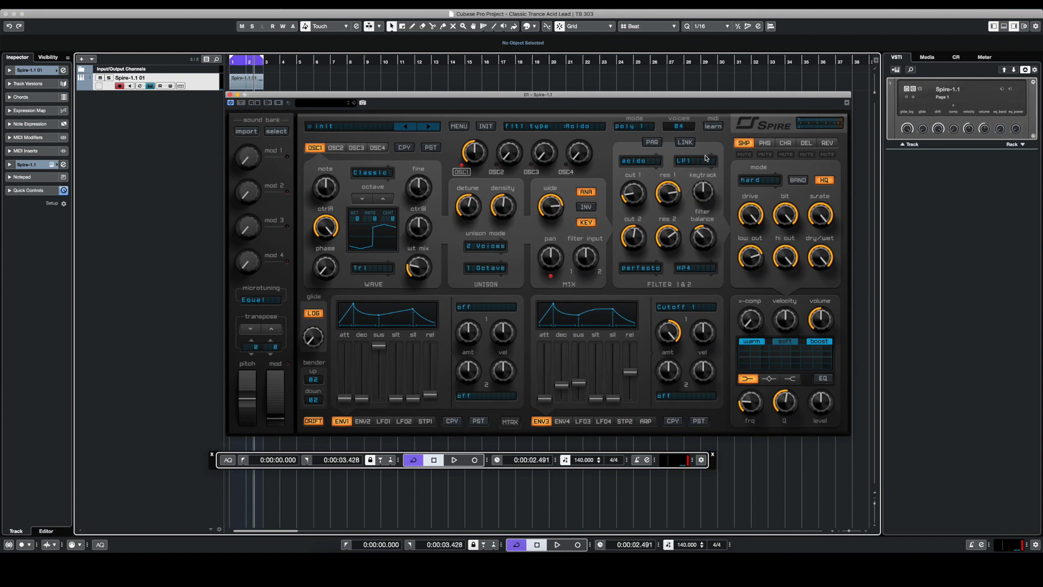
pyautogui.click(701, 162)
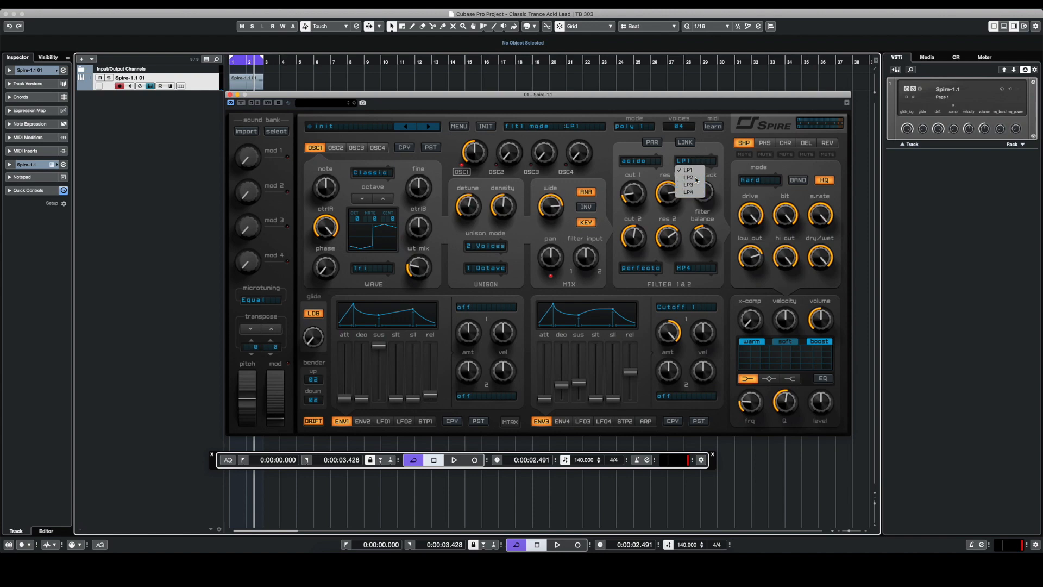
pyautogui.click(689, 177)
pyautogui.press('.')
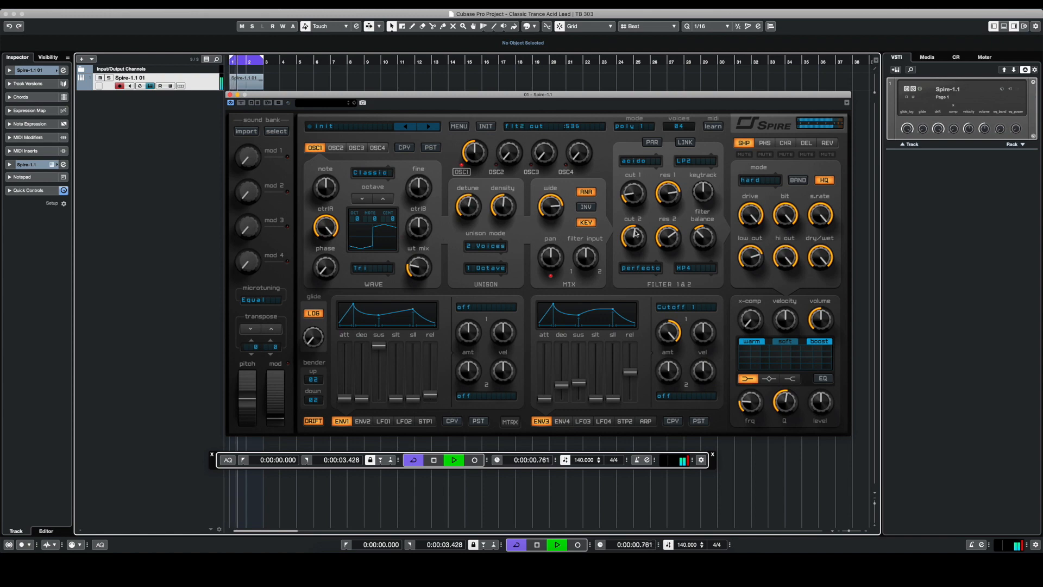
# Try filter 1 in LP4 mode, sweeping its cutoff to about 262 during playback.
pyautogui.click(694, 166)
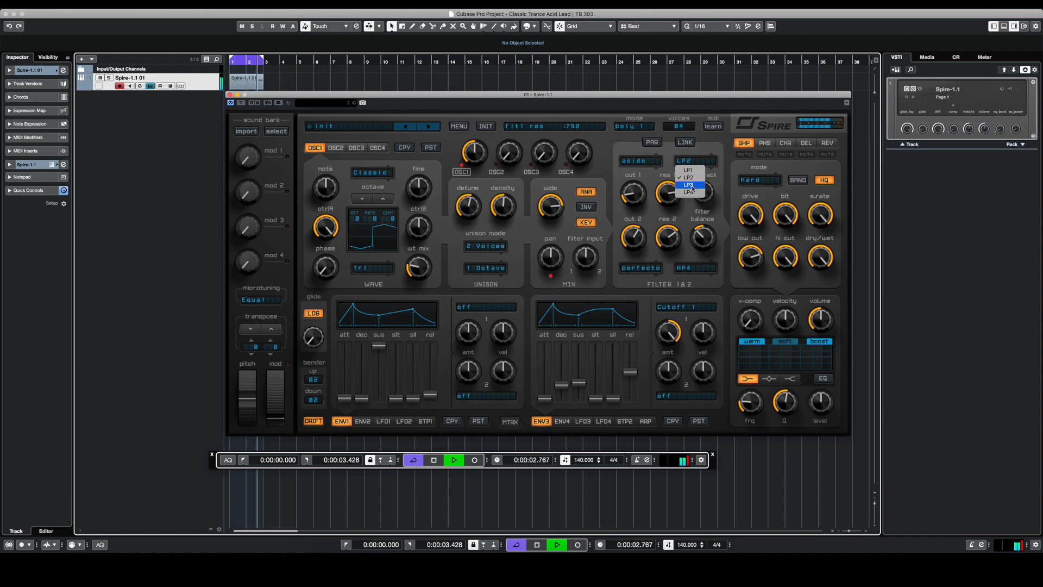
pyautogui.click(693, 193)
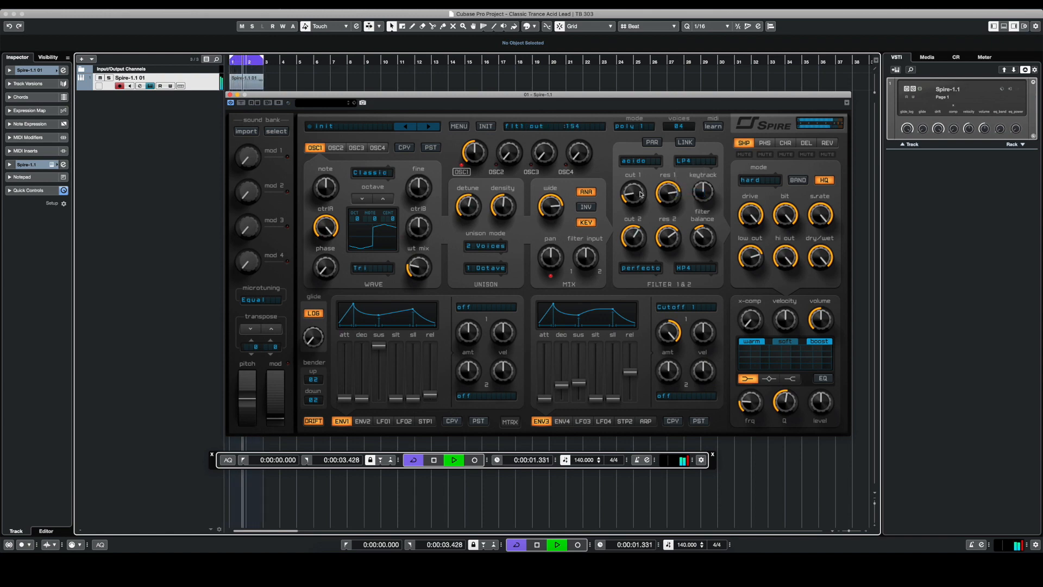
pyautogui.moveTo(641, 194); pyautogui.dragTo(634, 179)
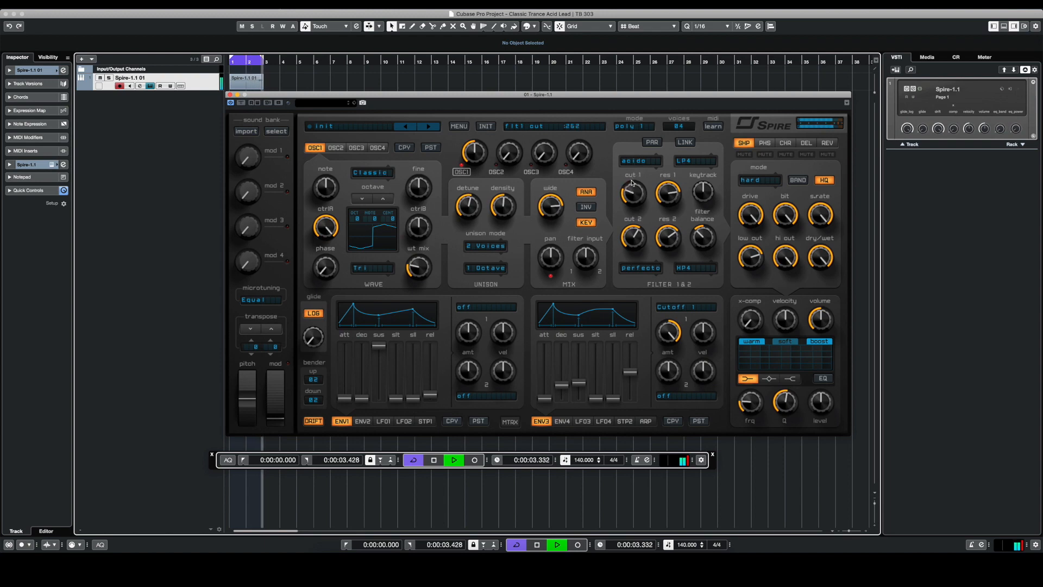
pyautogui.press('space')
# Return filter 1 to LP1 mode and bring filter 2's cutoff to about 481 while the loop plays.
pyautogui.click(693, 162)
pyautogui.click(689, 170)
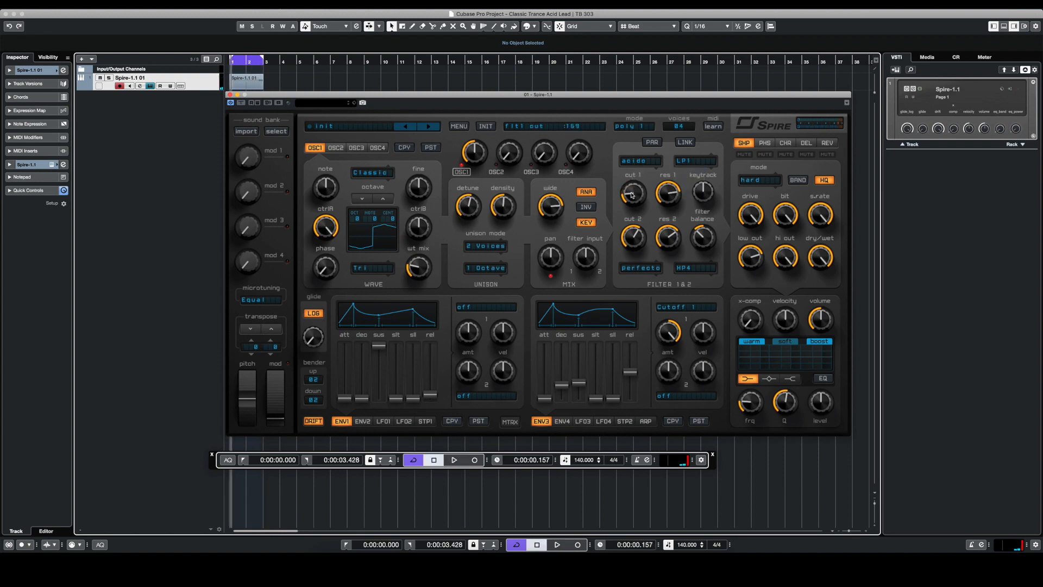
pyautogui.press('space')
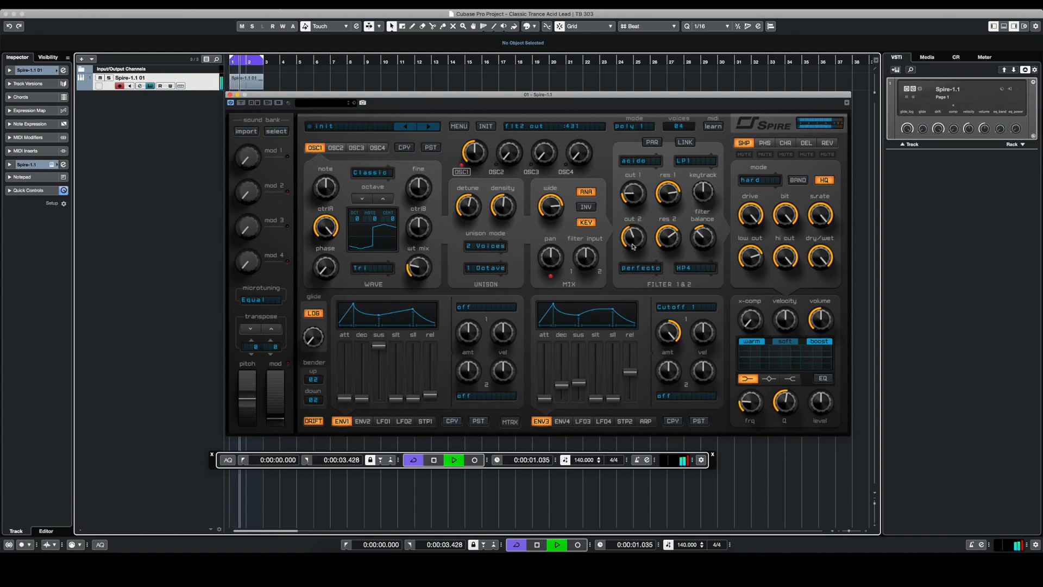
pyautogui.moveTo(634, 248)
pyautogui.mouseDown()
pyautogui.moveTo(637, 227)
pyautogui.moveTo(639, 239)
pyautogui.mouseUp()
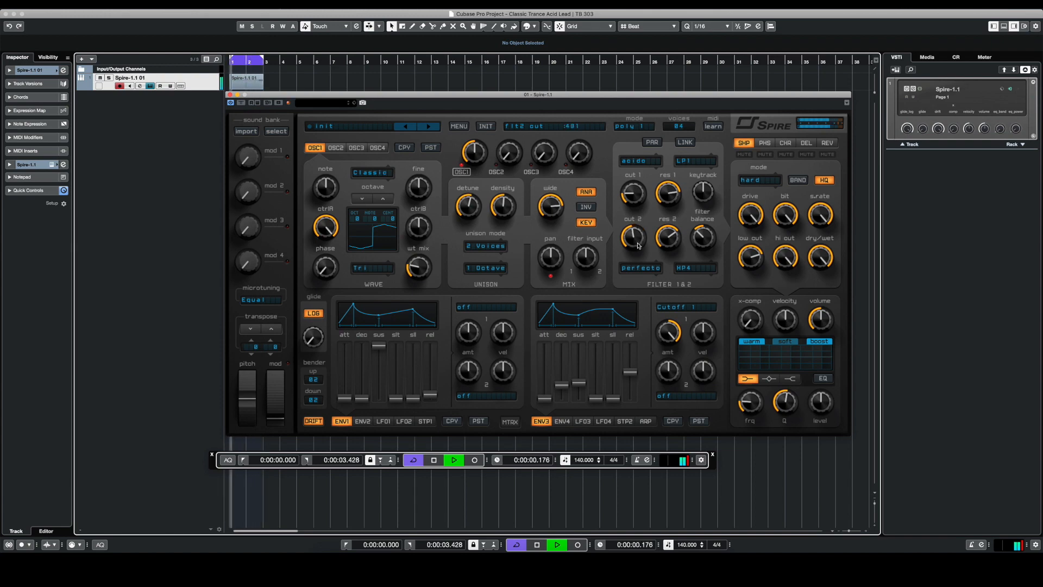
# Stop the loop, return the mod 1 knob to zero, and sync LFO1 to tempo with its time at 4/1.
pyautogui.press('space')
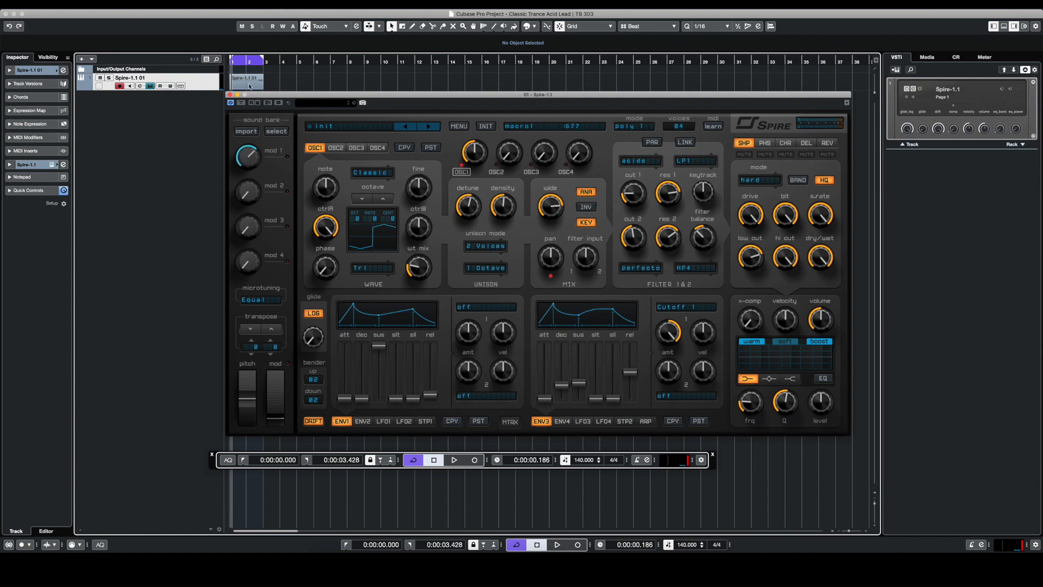
pyautogui.moveTo(247, 157); pyautogui.dragTo(254, 181)
pyautogui.click(383, 422)
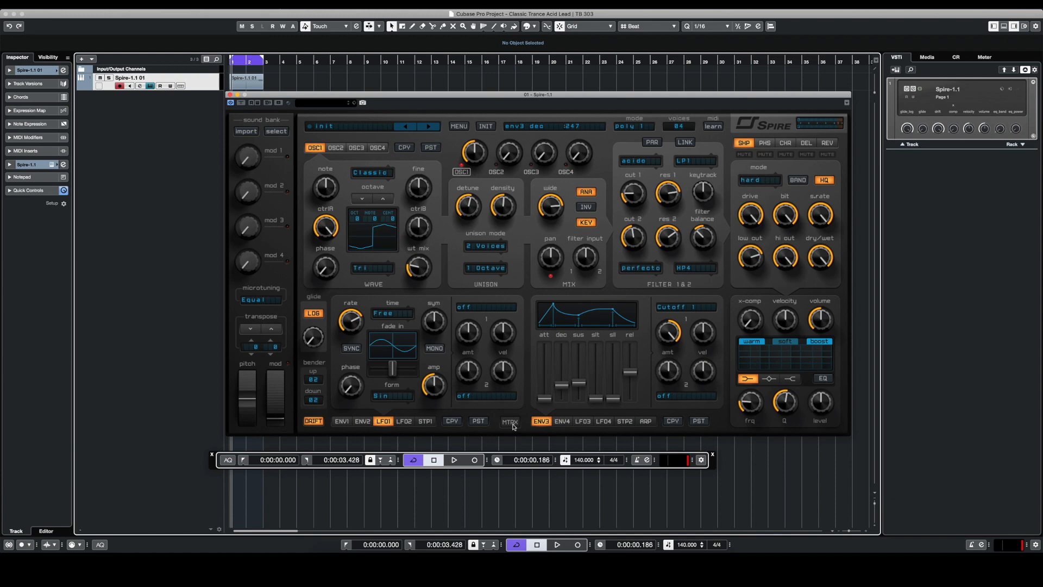
pyautogui.click(383, 315)
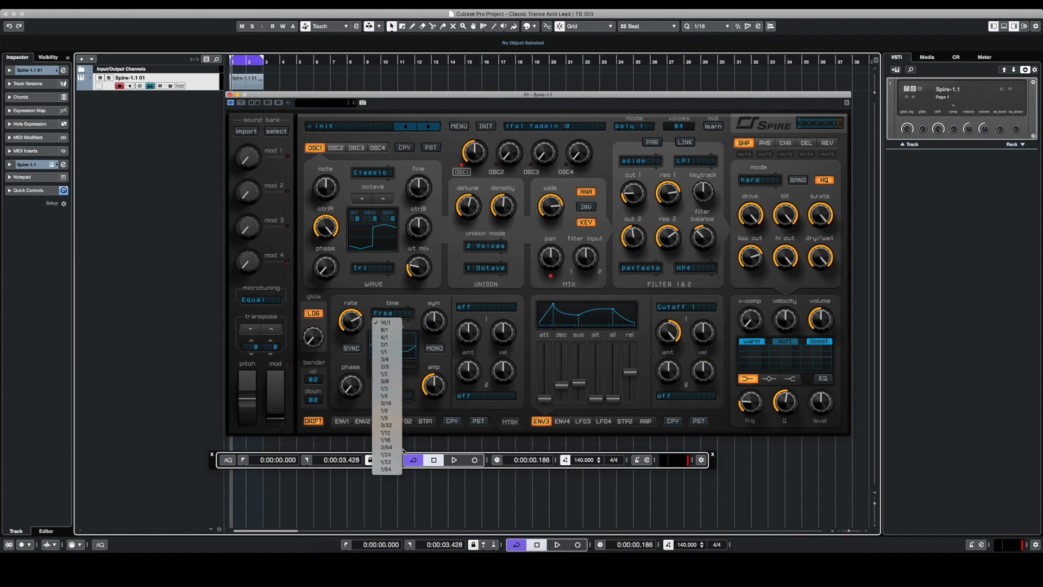
pyautogui.click(392, 338)
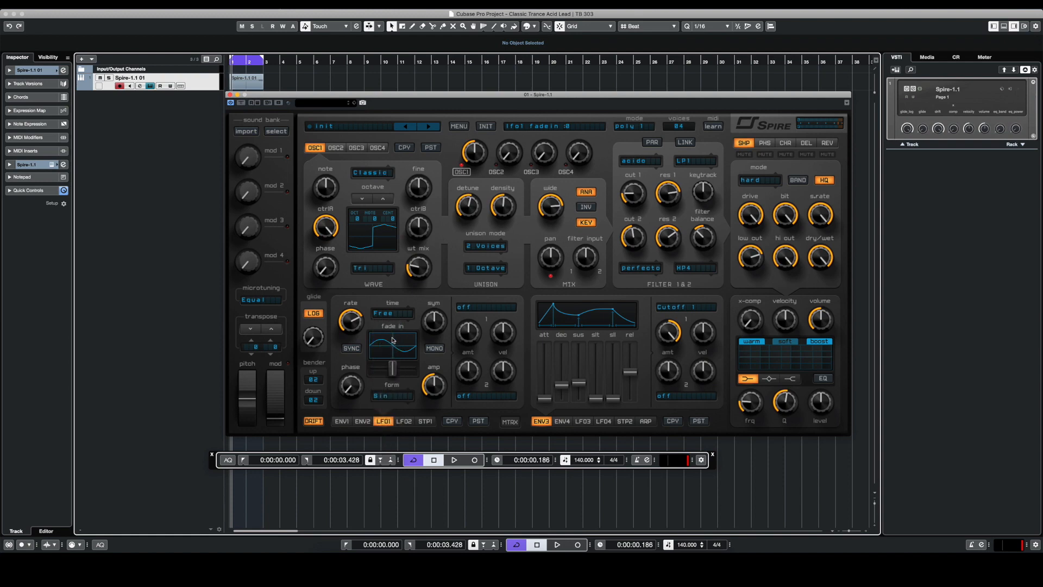
pyautogui.click(356, 349)
# In modulation matrix slot 1, assign LFO1 as the first source and filter Cutoff 2 as the first target.
pyautogui.click(510, 422)
pyautogui.click(353, 309)
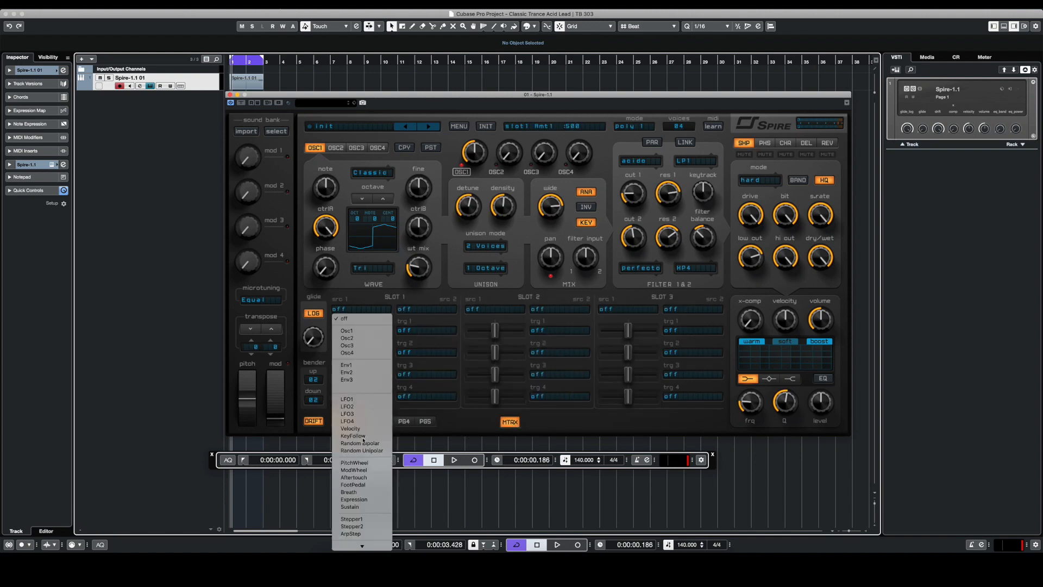
pyautogui.click(354, 399)
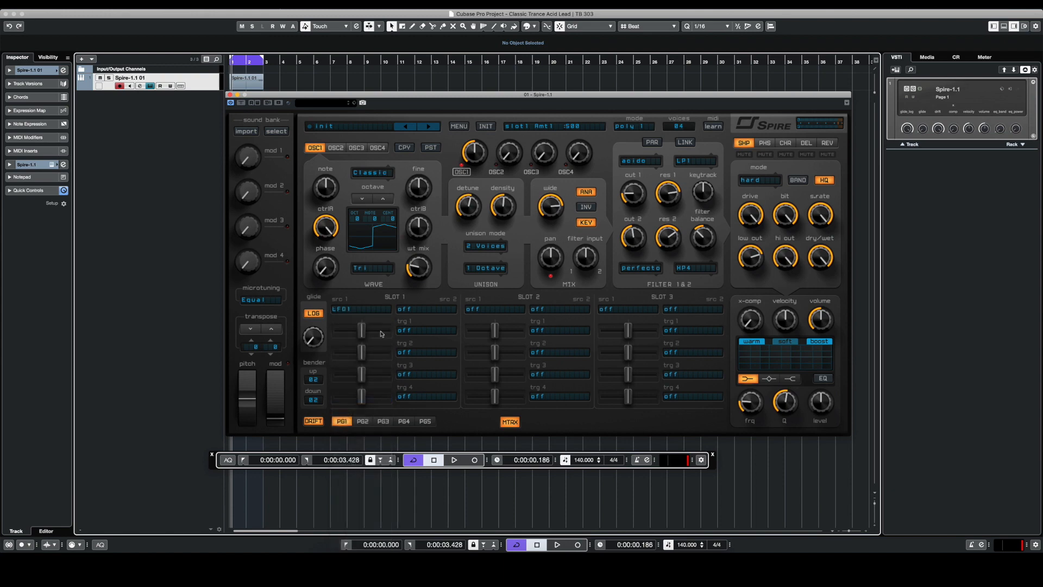
pyautogui.click(416, 331)
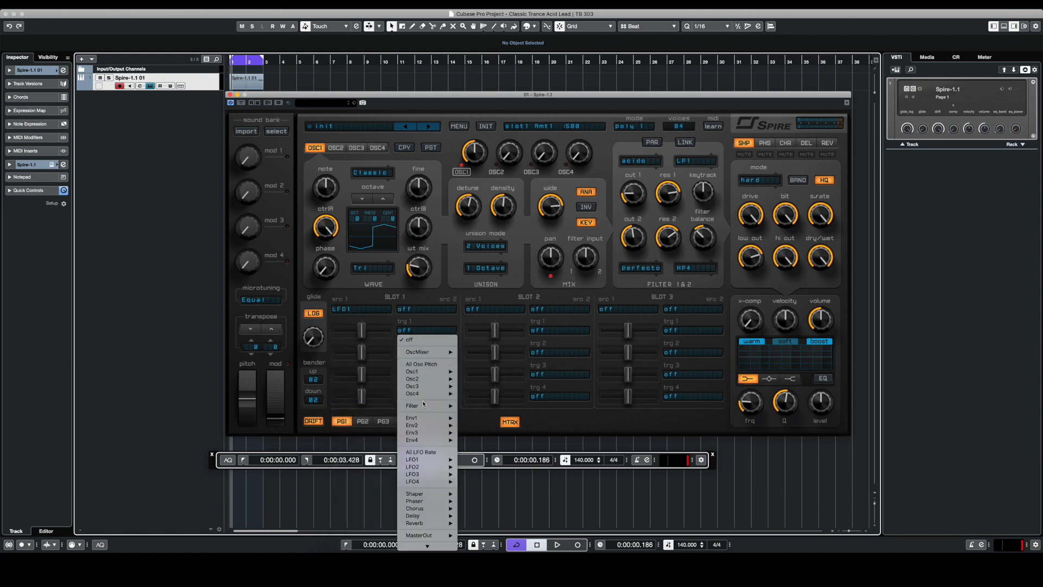
pyautogui.moveTo(434, 406)
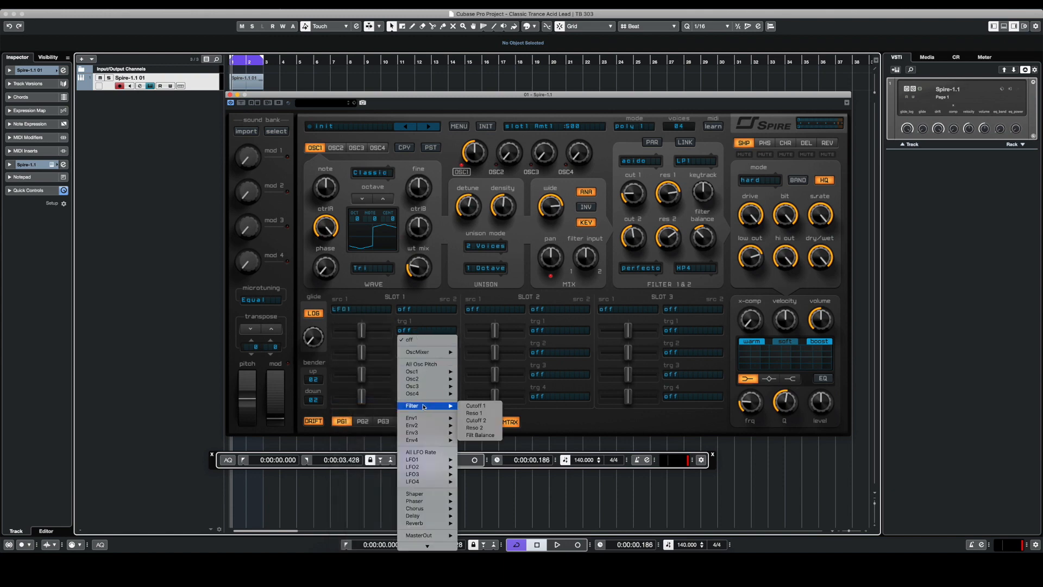
pyautogui.click(476, 420)
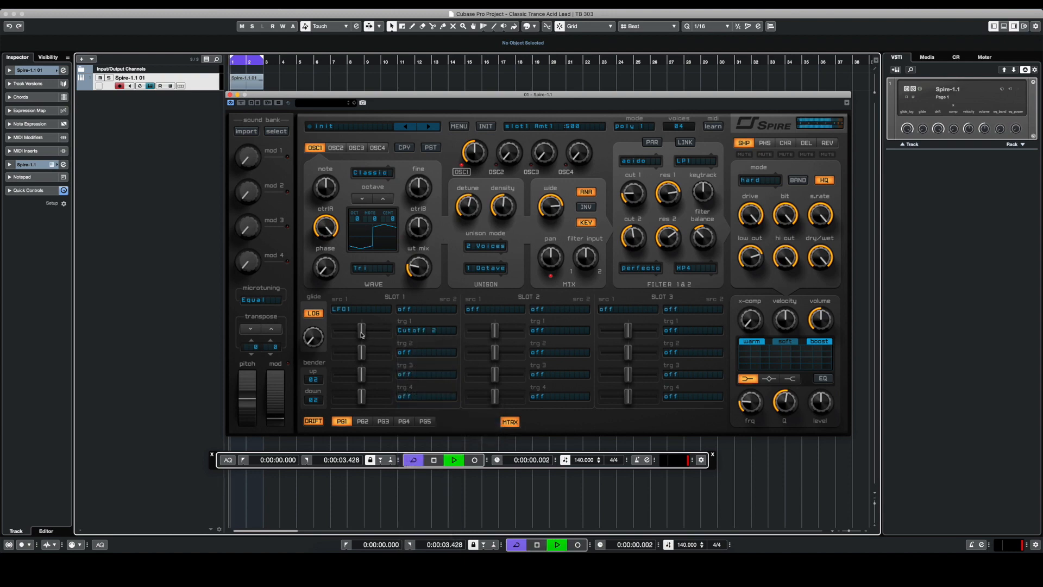
# Raise slot 1's Cutoff 2 modulation amount to about 829 while the loop plays.
pyautogui.press('space')
pyautogui.moveTo(362, 334); pyautogui.dragTo(373, 332)
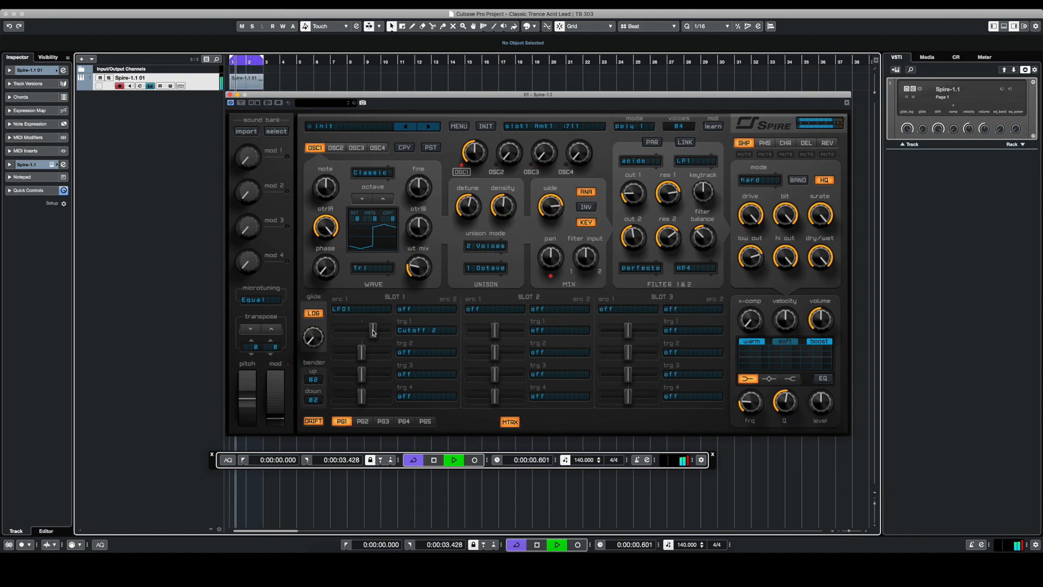
pyautogui.moveTo(373, 333); pyautogui.dragTo(380, 336)
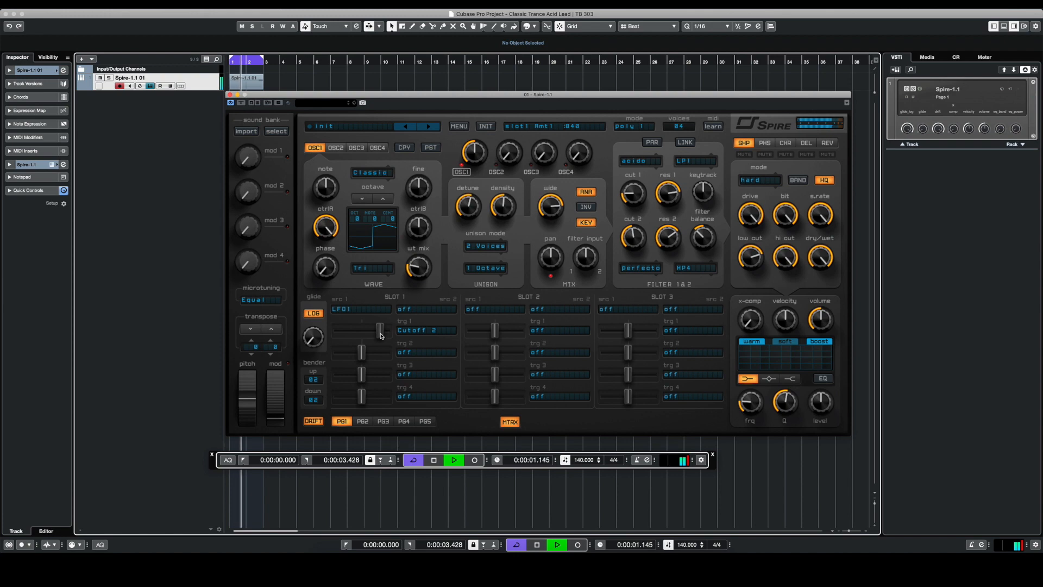
pyautogui.moveTo(381, 336); pyautogui.dragTo(379, 336)
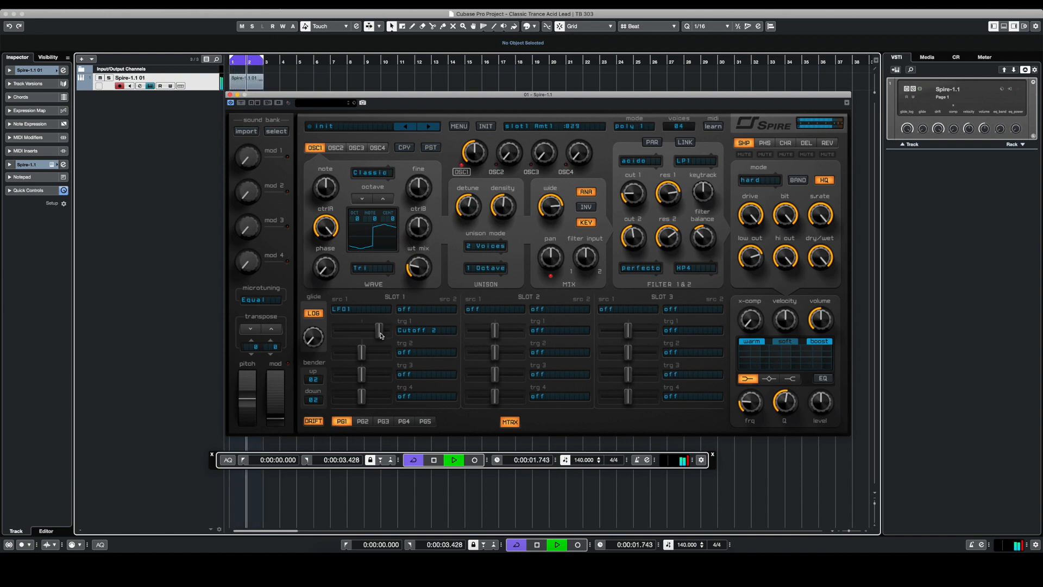
pyautogui.press('space')
# Add Cutoff 1 as slot 1's second target and raise its amount to just below Cutoff 2's during playback.
pyautogui.click(415, 353)
pyautogui.moveTo(429, 427)
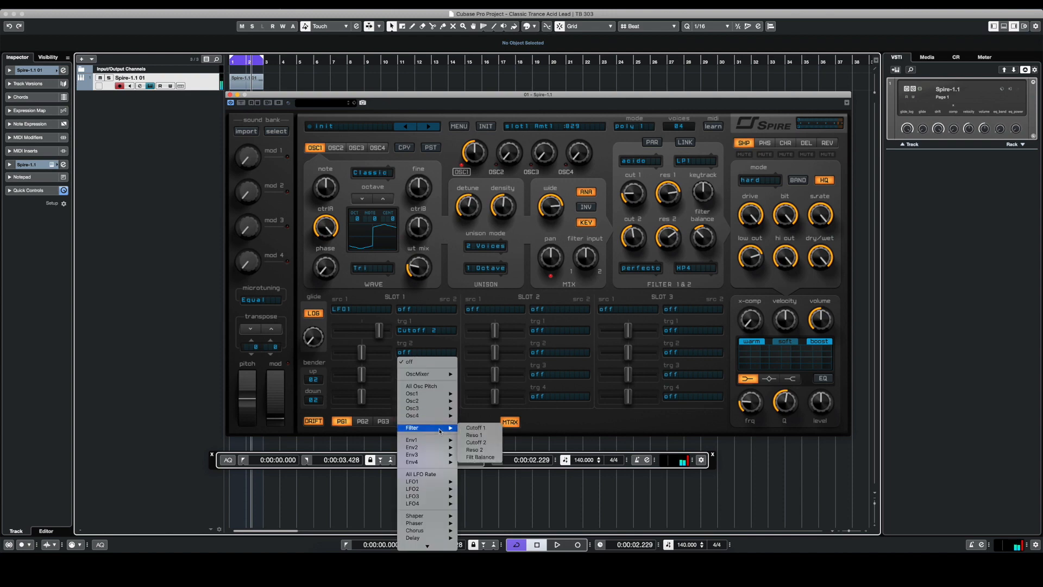
pyautogui.click(477, 428)
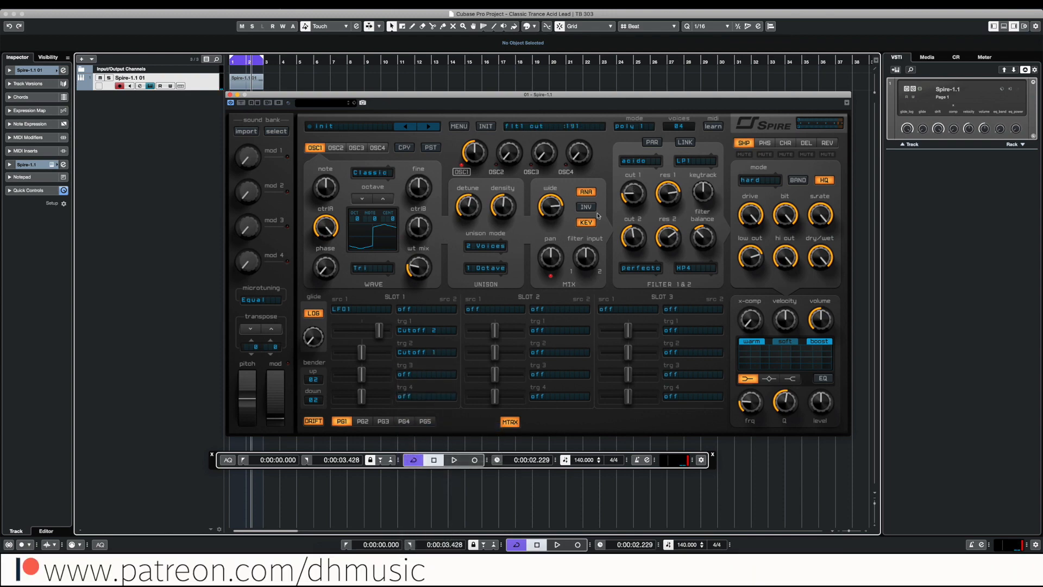
pyautogui.press('space')
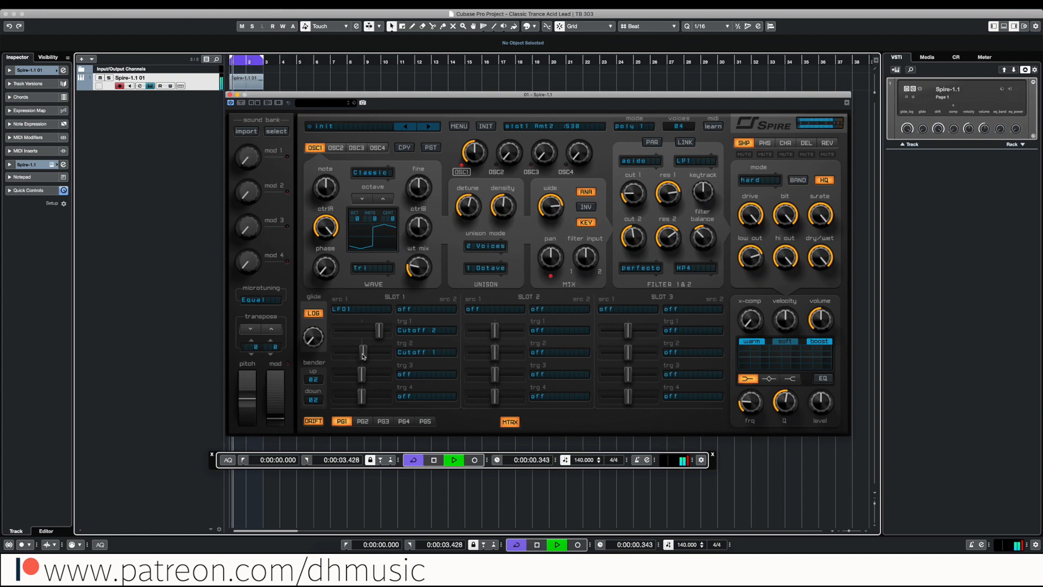
pyautogui.moveTo(361, 354); pyautogui.dragTo(368, 354)
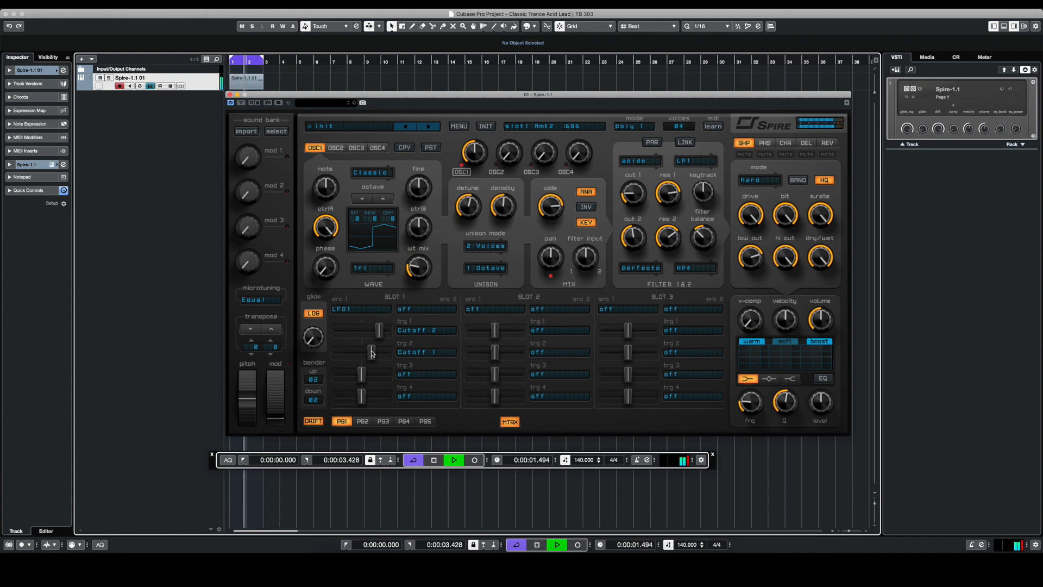
pyautogui.moveTo(372, 353); pyautogui.dragTo(378, 353)
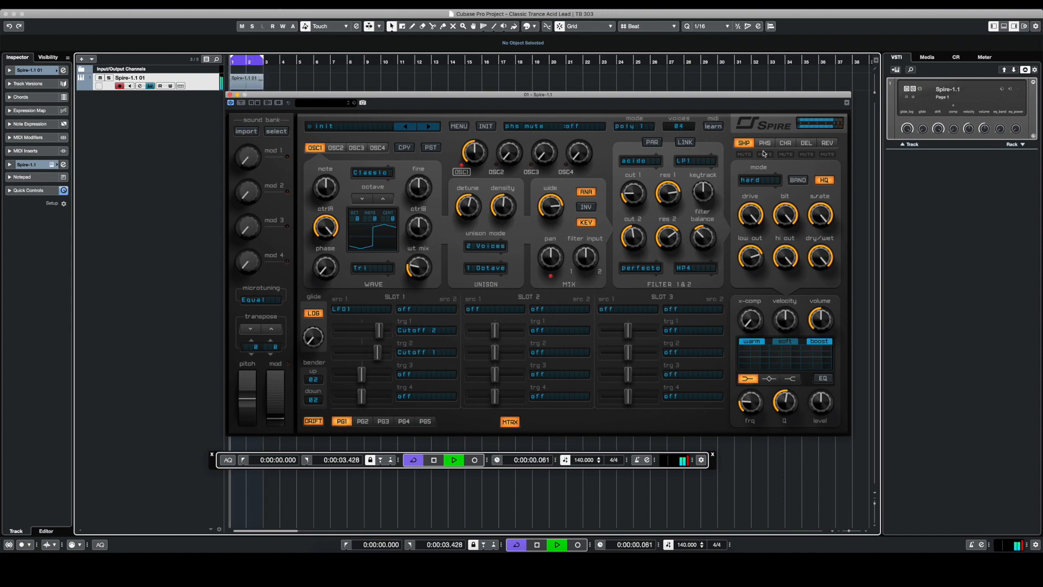
pyautogui.press('space')
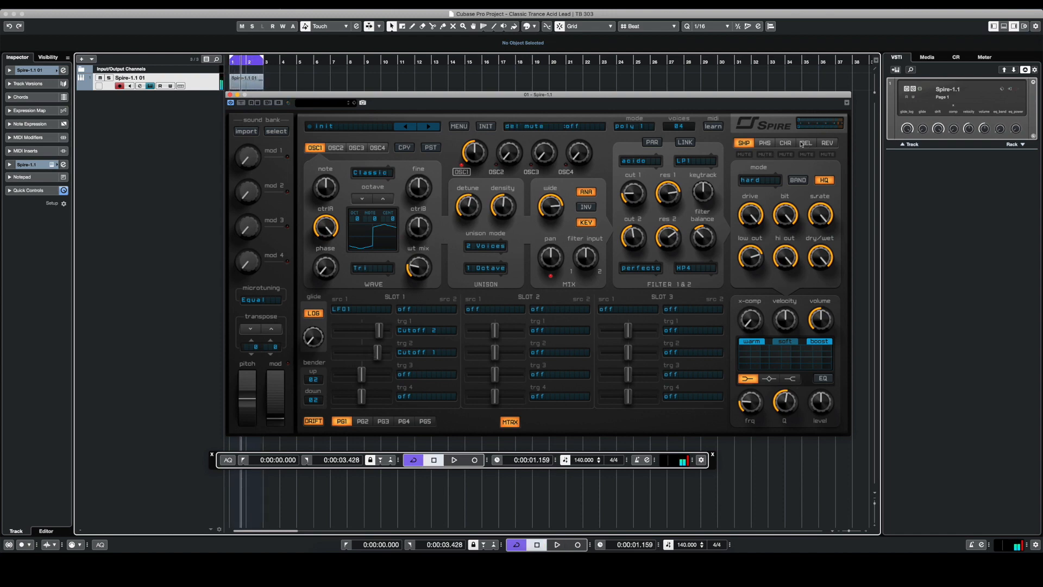
# Bring up the delay effect's settings and check the tempo-synced time options for LFO1.
pyautogui.click(802, 143)
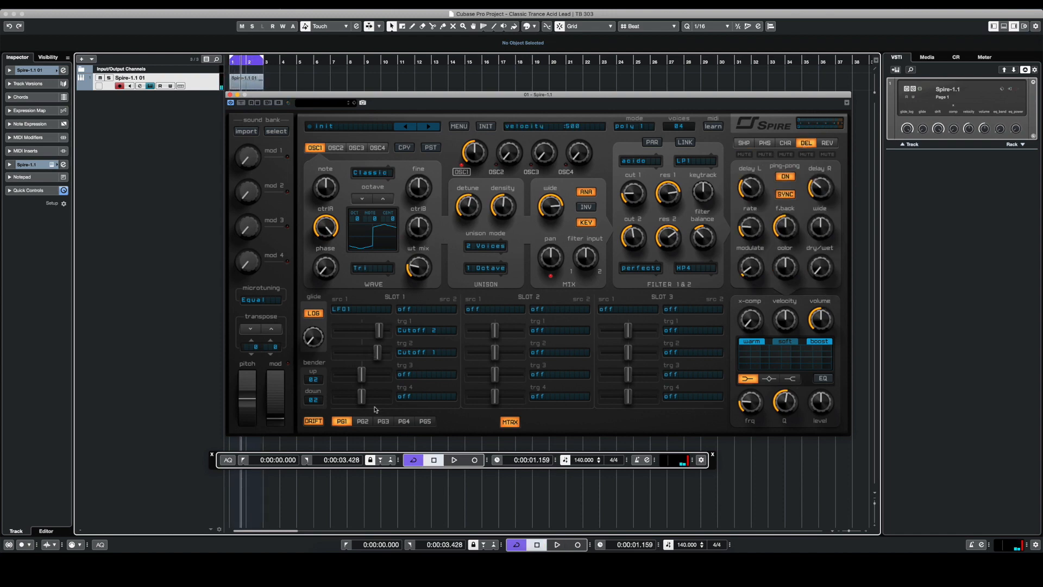
pyautogui.click(508, 422)
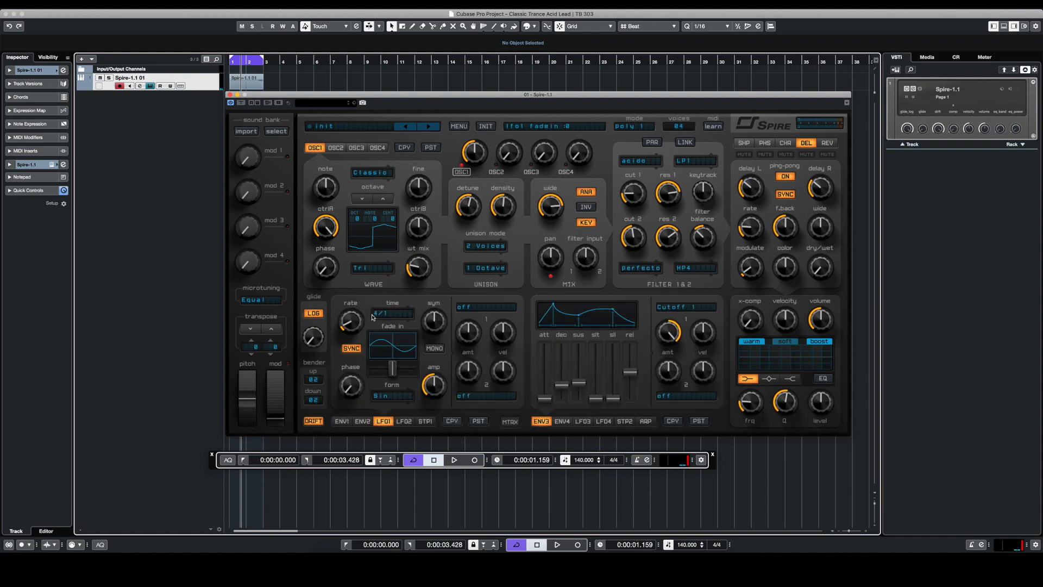
pyautogui.click(401, 311)
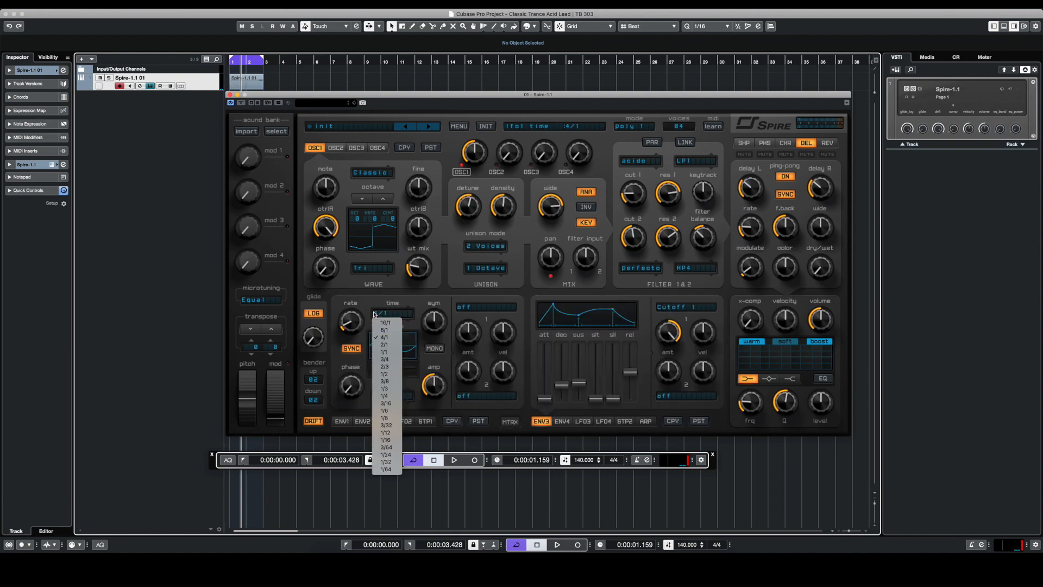
pyautogui.click(378, 306)
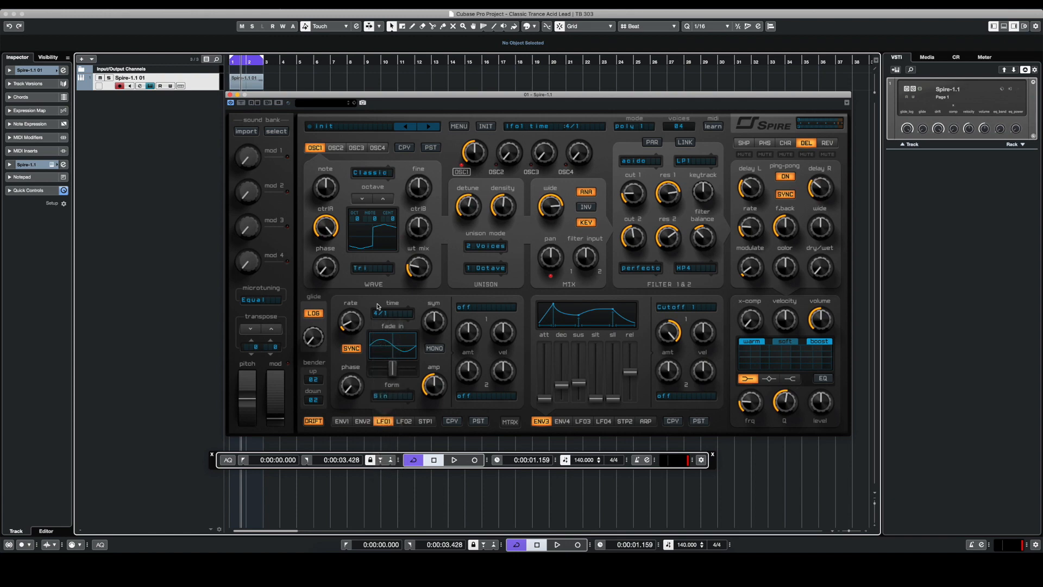
pyautogui.click(379, 312)
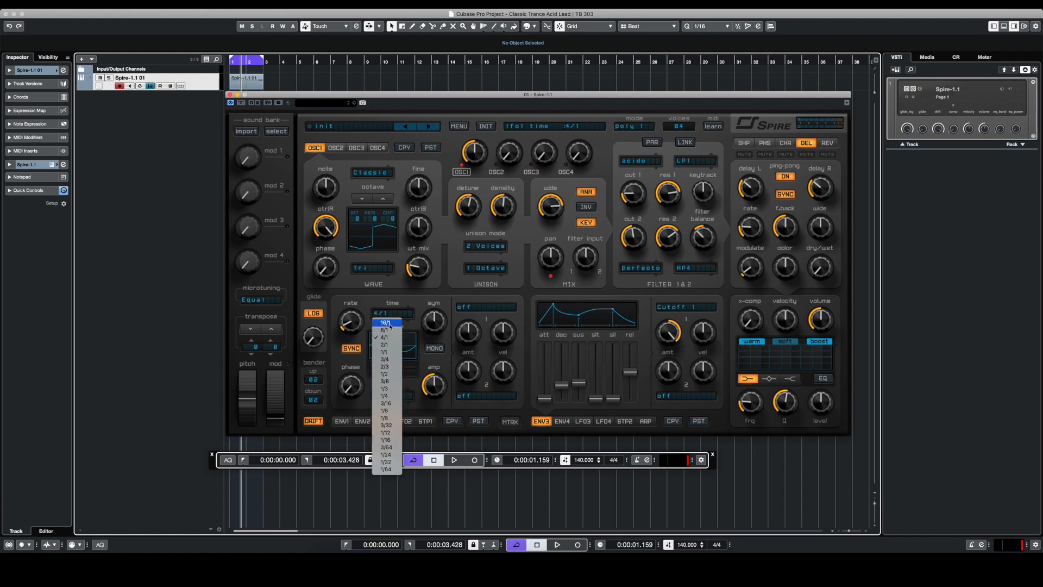
pyautogui.click(379, 302)
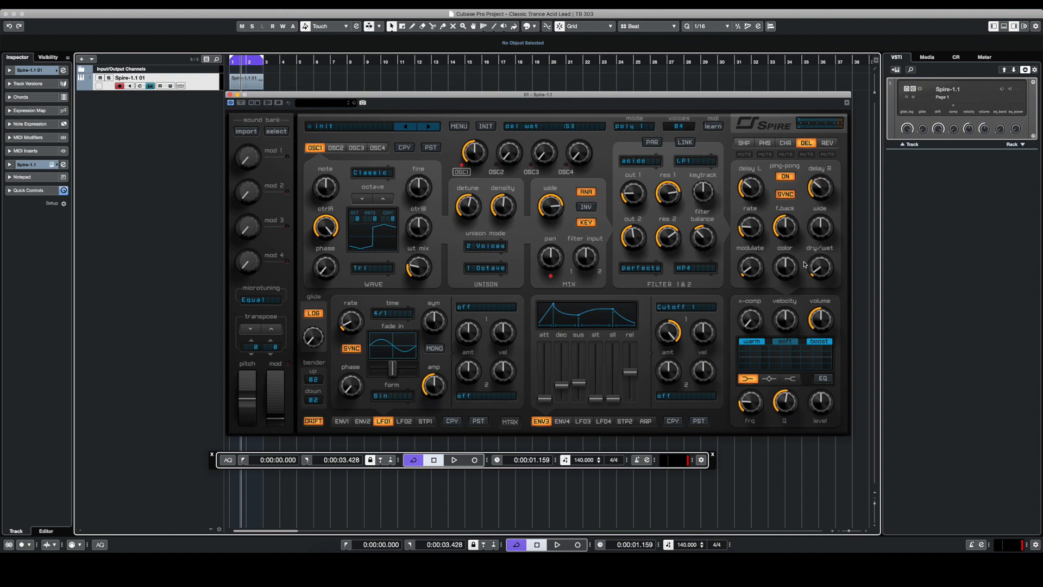
# Raise the delay's dry/wet, color and wide amounts and switch its ping-pong off while the loop plays.
pyautogui.press('space')
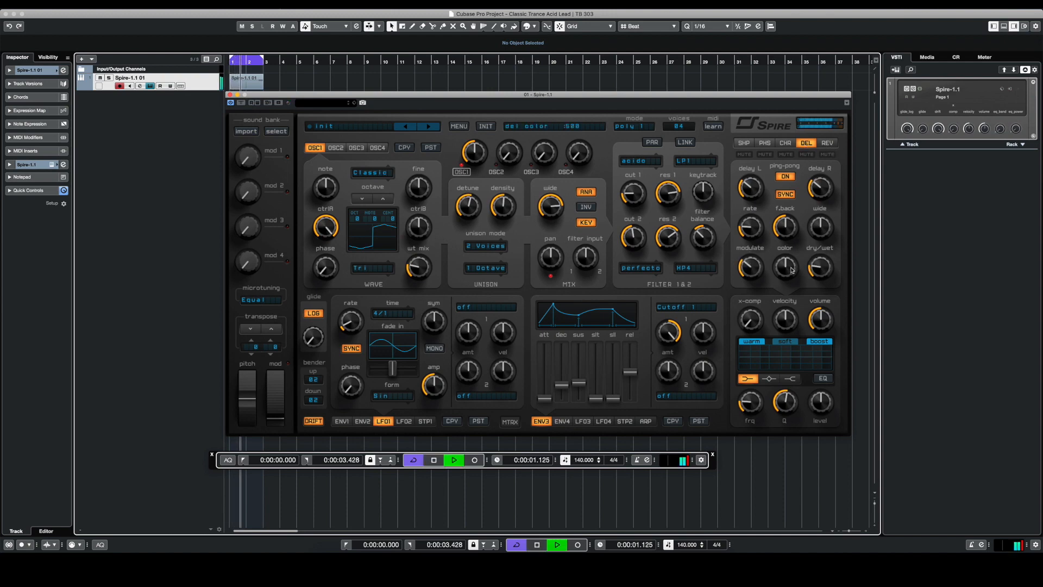
pyautogui.moveTo(785, 265); pyautogui.dragTo(794, 260)
pyautogui.moveTo(825, 234); pyautogui.dragTo(826, 228)
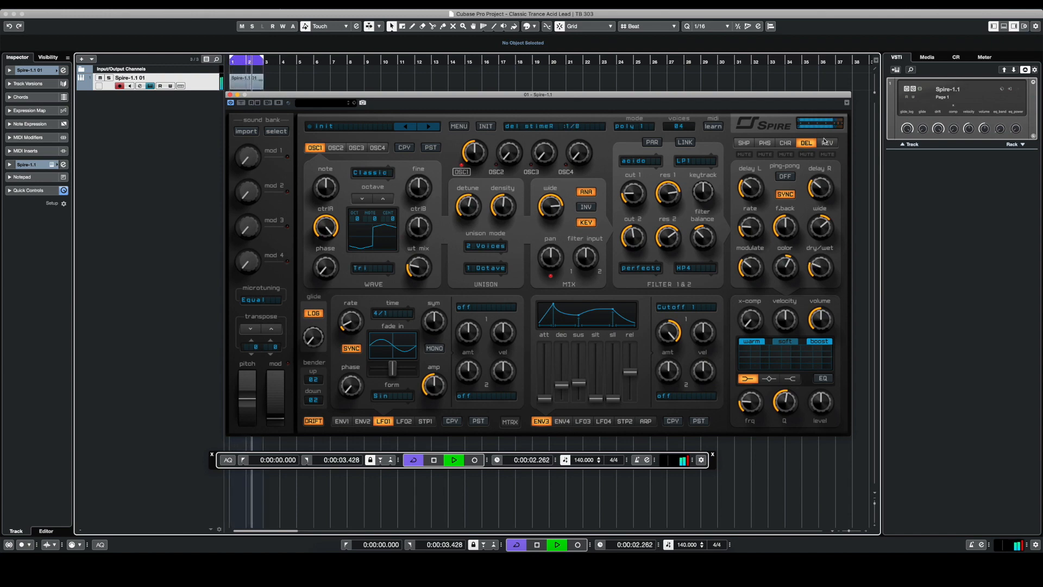
# Try the chorus effect during playback and mute it, leaving the phaser settings on display.
pyautogui.click(785, 142)
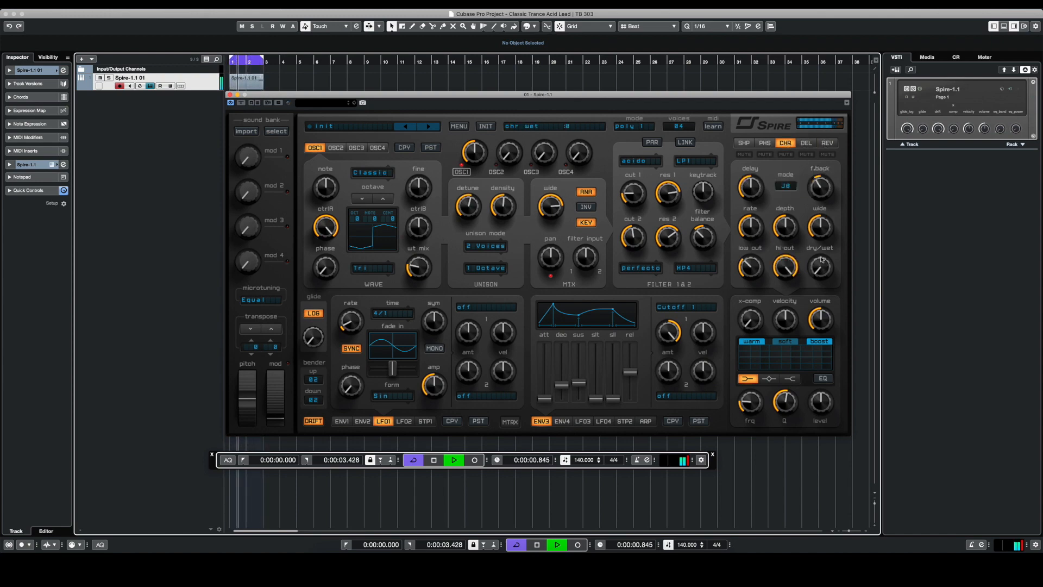
pyautogui.moveTo(822, 230); pyautogui.dragTo(820, 260)
pyautogui.click(765, 142)
pyautogui.click(785, 154)
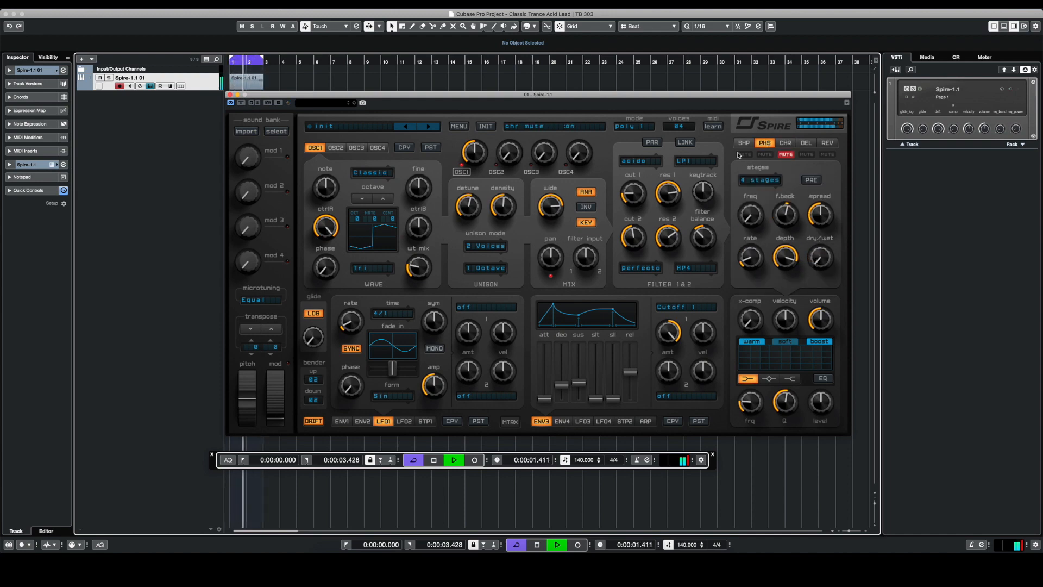
# Adjust the shaper's low cut while the loop plays, and stop playback.
pyautogui.click(741, 143)
pyautogui.moveTo(751, 250); pyautogui.dragTo(753, 265)
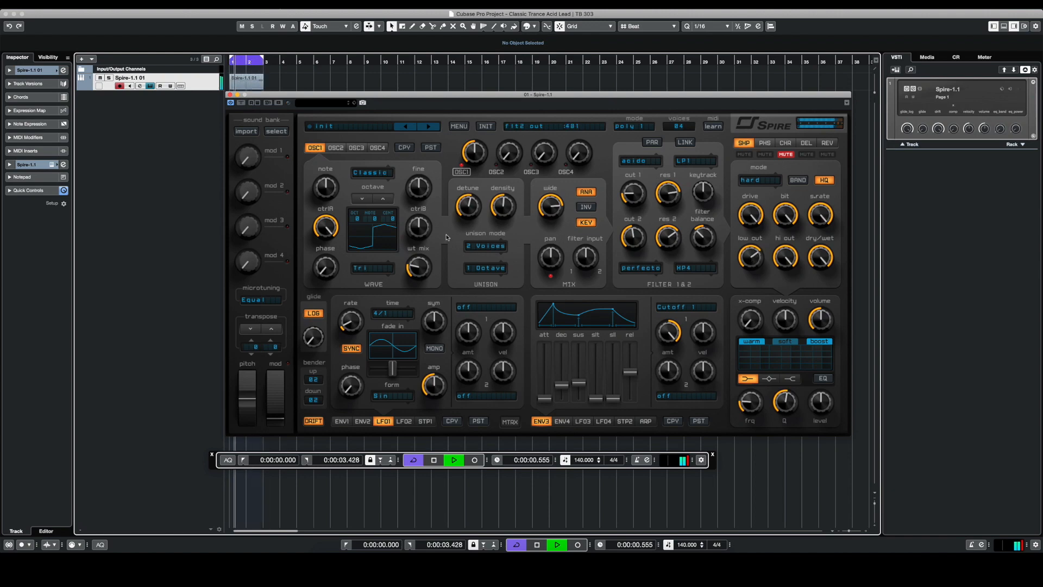
pyautogui.press('space')
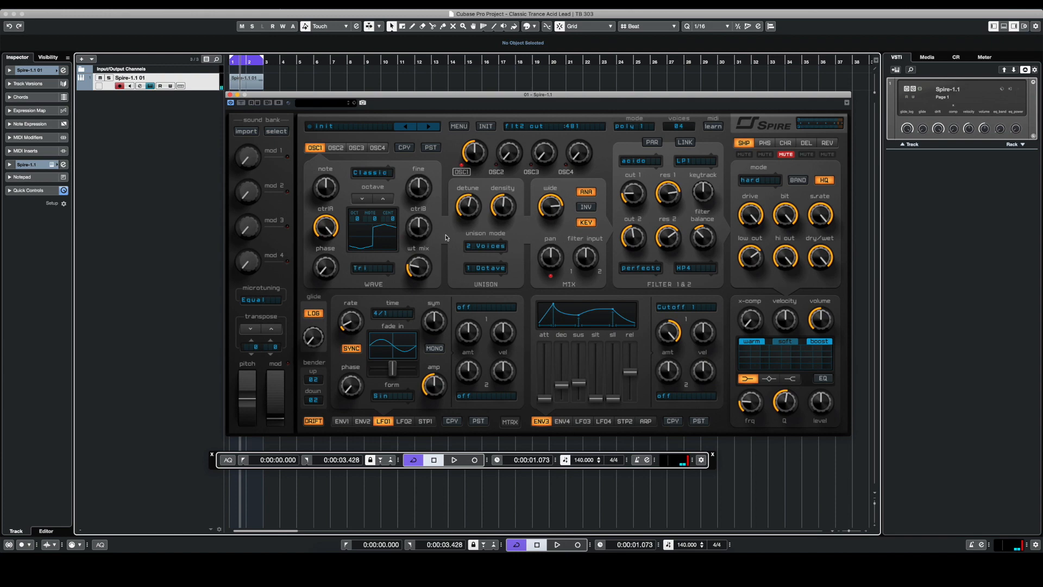
# Switch oscillator 1 off and bring up oscillator 2 on its own, auditioning it with the loop.
pyautogui.click(462, 172)
pyautogui.click(338, 148)
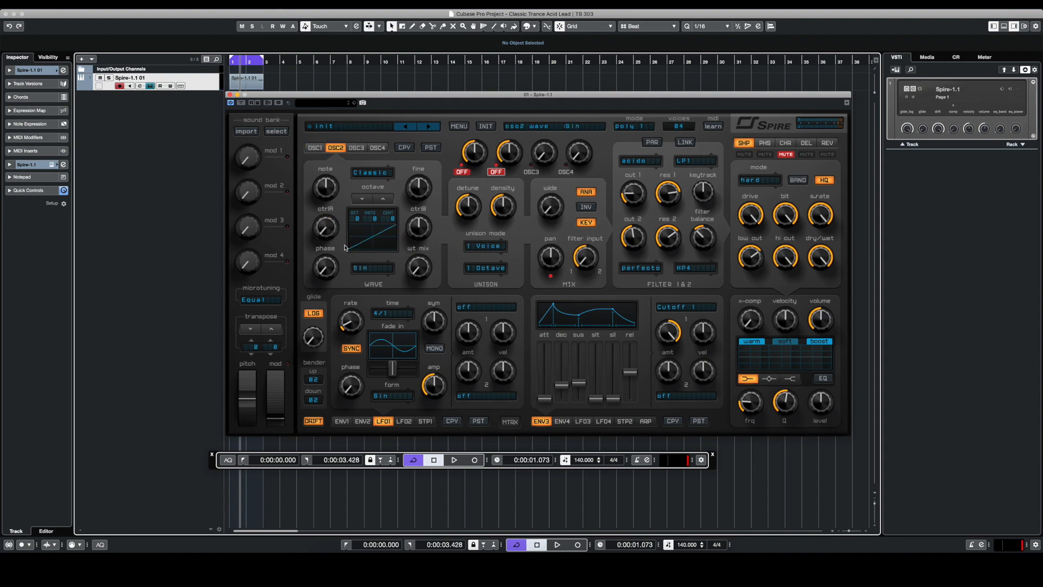
pyautogui.press('space')
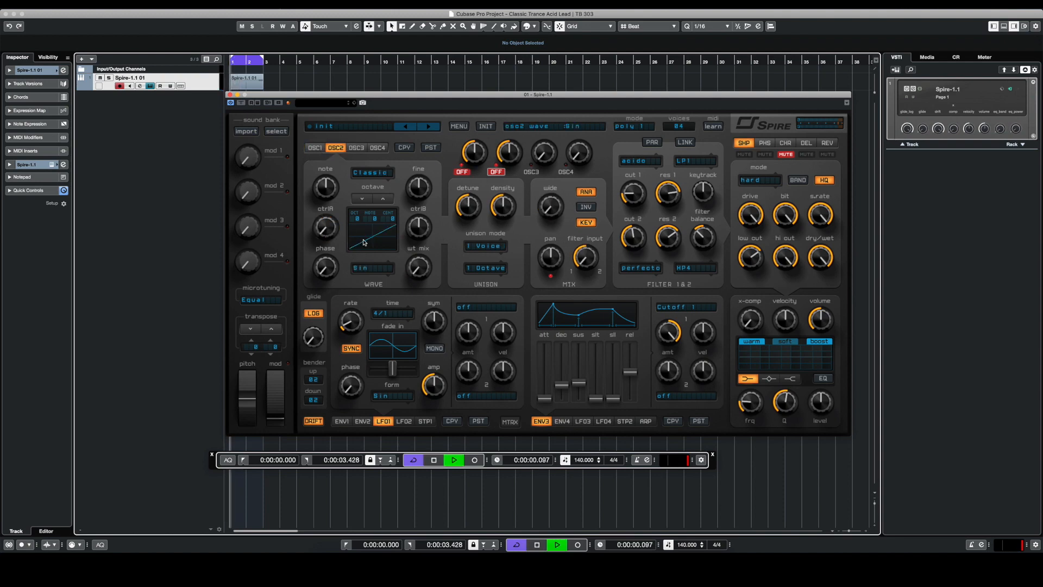
pyautogui.press('space')
pyautogui.click(496, 172)
pyautogui.press('space')
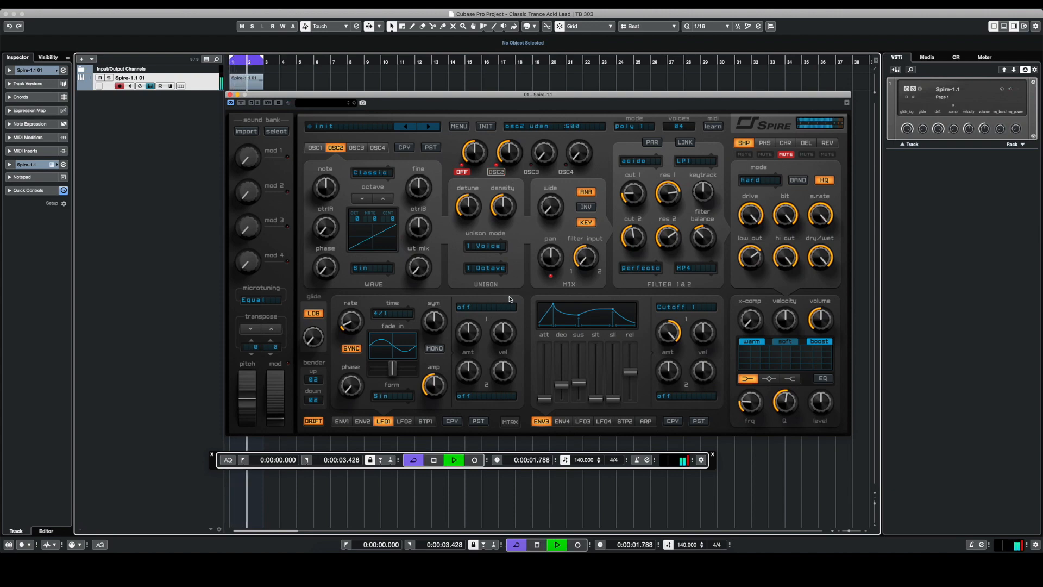
# Compare oscillator 1's wave and unison settings with oscillator 2's during playback.
pyautogui.click(313, 147)
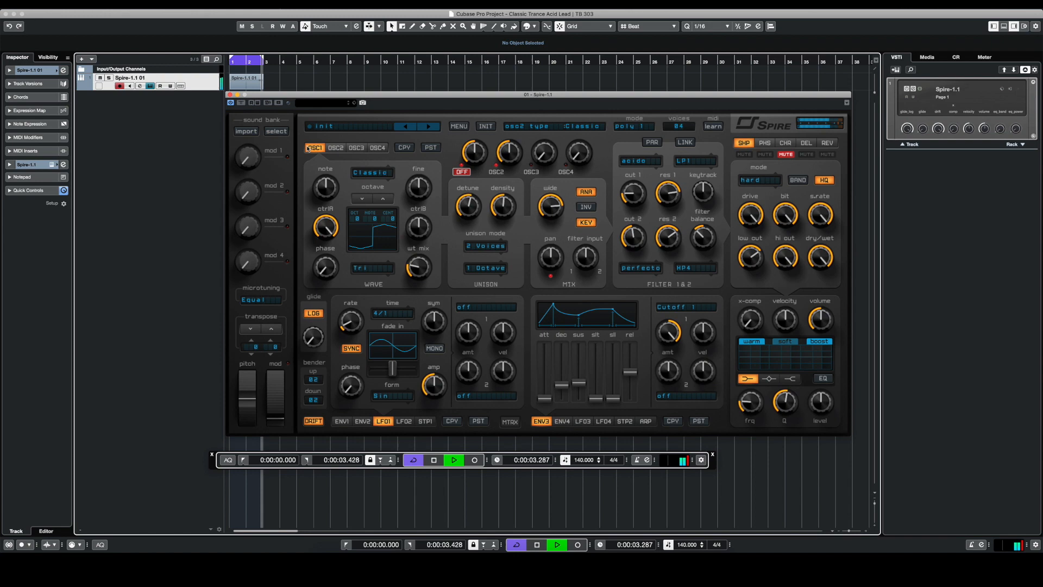
pyautogui.click(336, 147)
pyautogui.press('space')
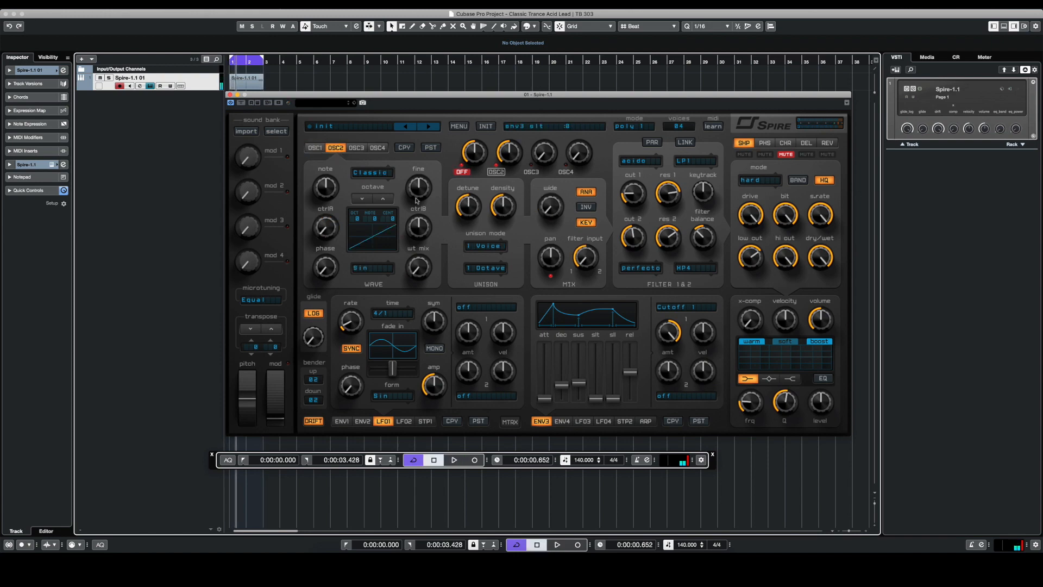
# Examine the arpeggiator settings and return to envelope 3.
pyautogui.click(646, 422)
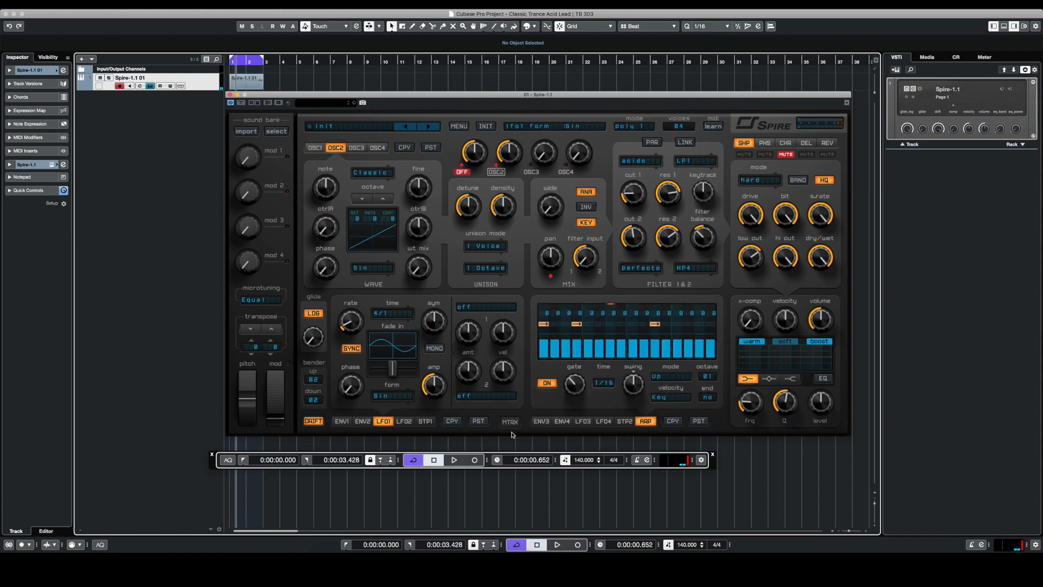
pyautogui.click(543, 422)
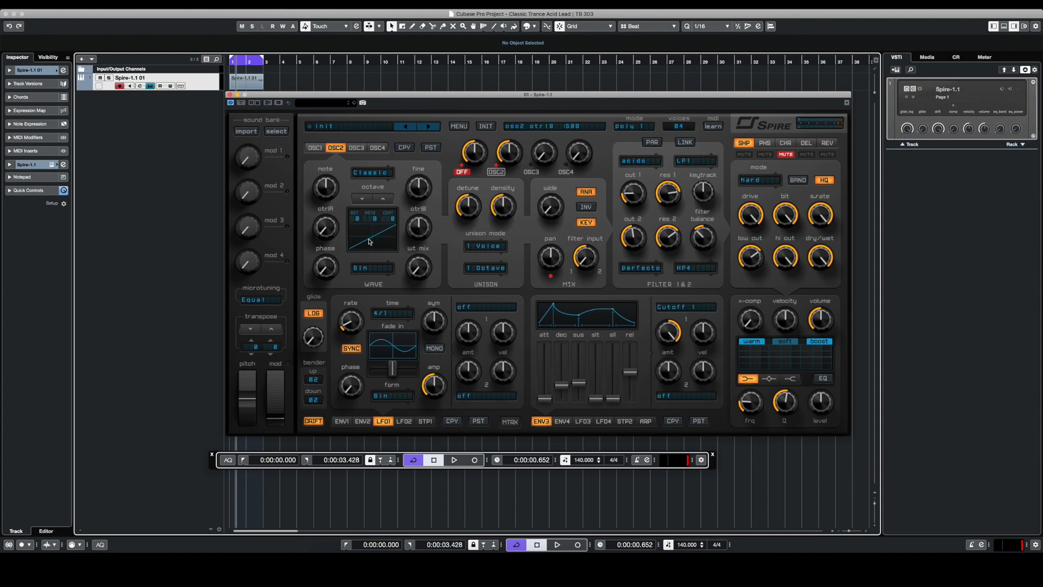
# Set oscillator 2's ctrlA to 1000 and raise its ctrlB, auditioning the loop between changes.
pyautogui.moveTo(325, 224); pyautogui.dragTo(326, 157)
pyautogui.press('space')
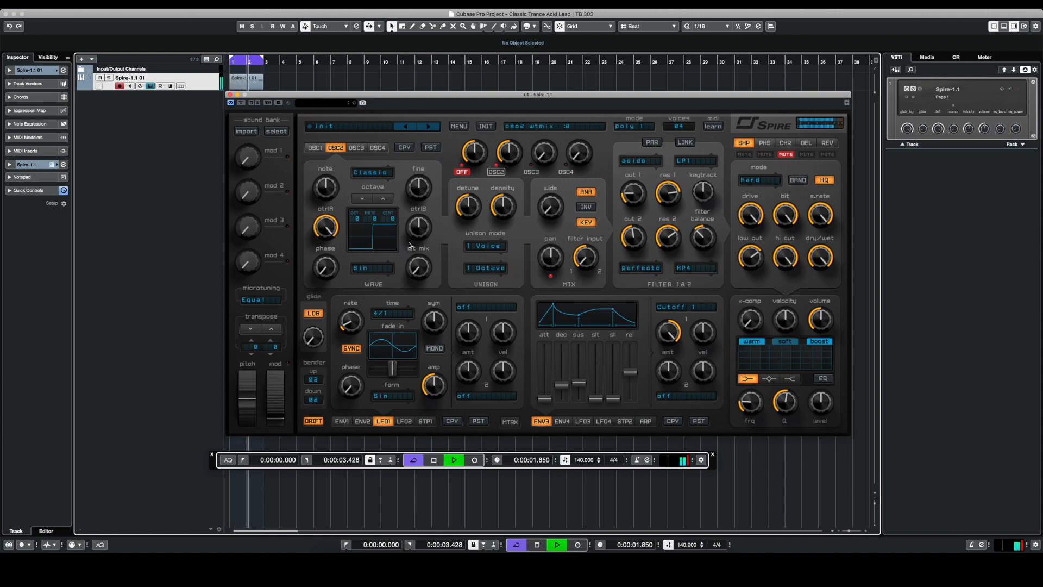
pyautogui.press('space')
pyautogui.moveTo(415, 234); pyautogui.dragTo(416, 222)
pyautogui.press(',')
pyautogui.press('space')
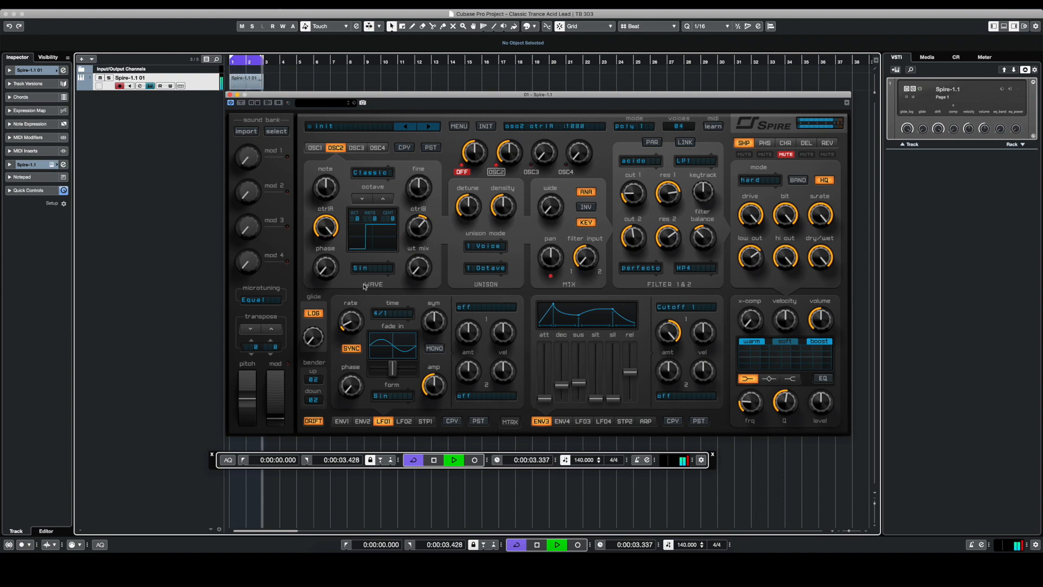
# Browse oscillator 2's wave list and choose the Piano A1 wave.
pyautogui.click(373, 269)
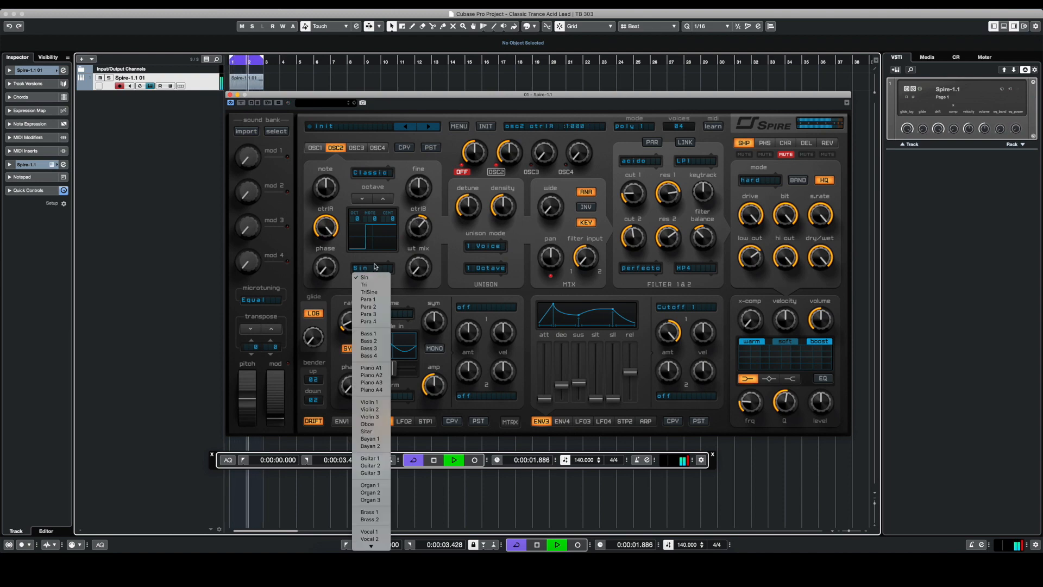
pyautogui.click(376, 267)
pyautogui.press('space')
pyautogui.click(378, 265)
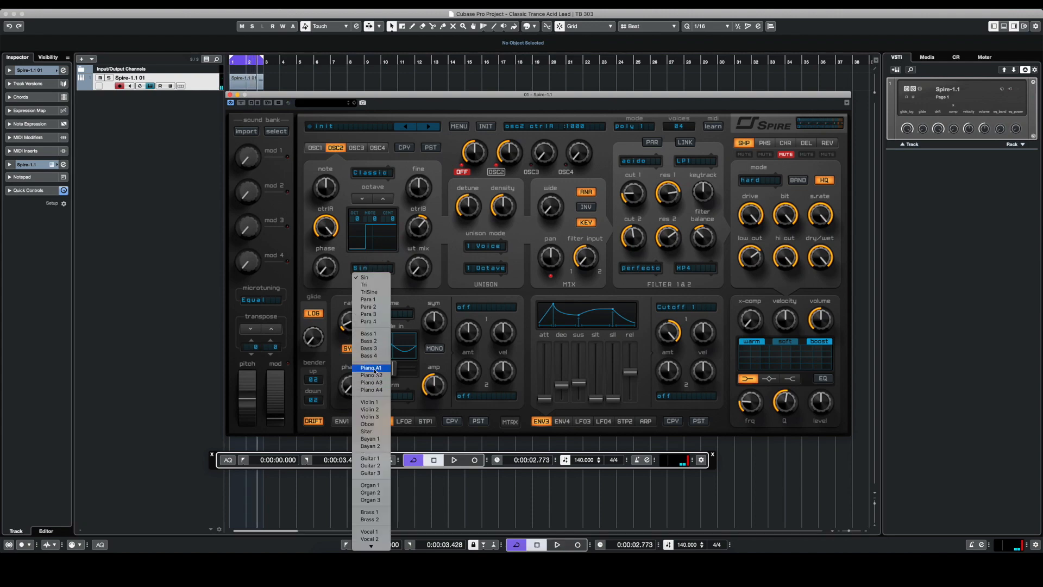
pyautogui.scroll(-5, 375, 495)
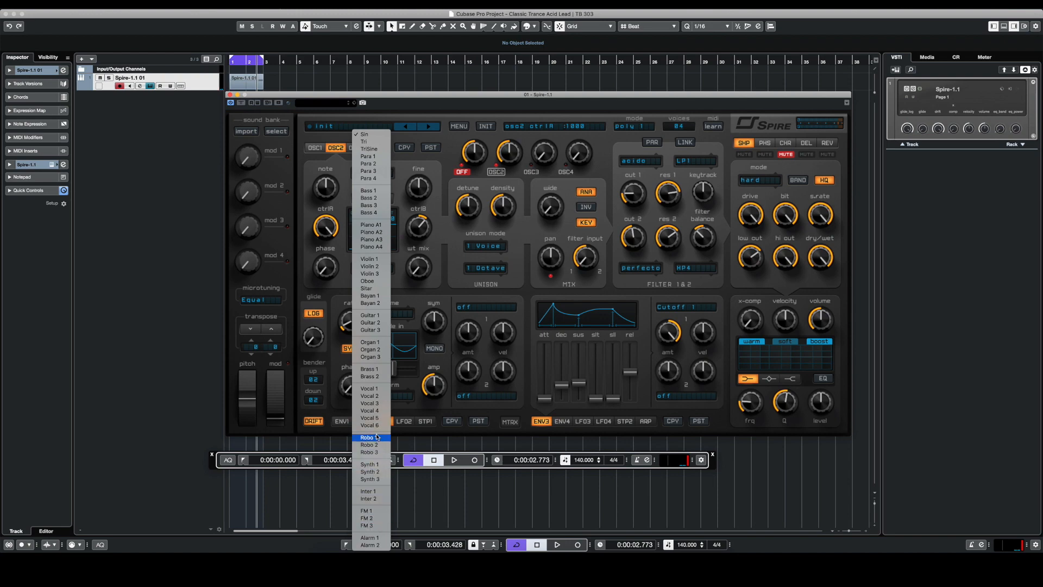
pyautogui.click(374, 225)
# Raise oscillator 2's wavetable mix and fine-tune it together with ctrlB while auditioning the loop.
pyautogui.moveTo(418, 266); pyautogui.dragTo(414, 238)
pyautogui.press('space')
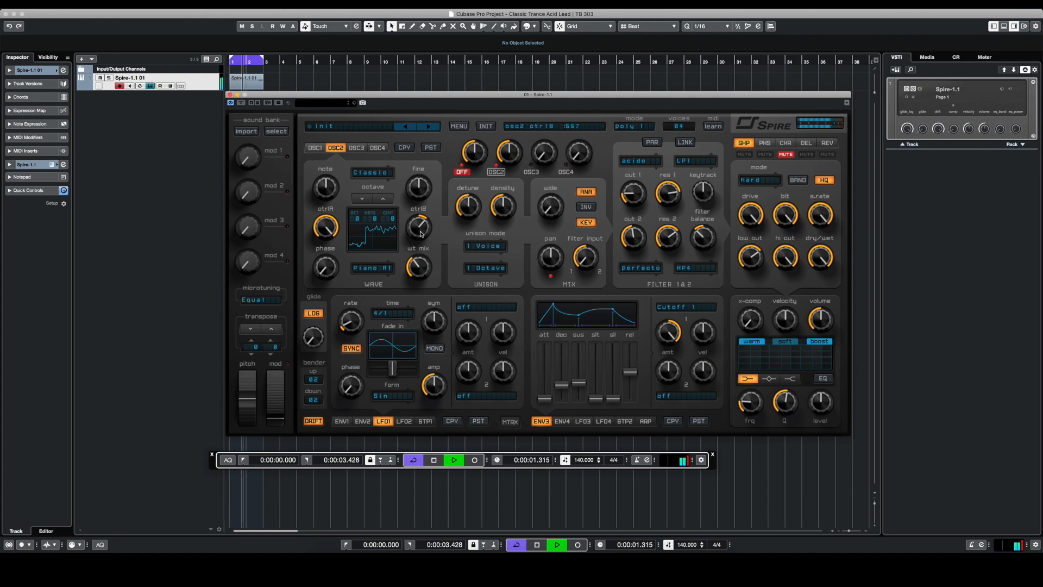
pyautogui.moveTo(421, 234)
pyautogui.mouseDown()
pyautogui.moveTo(422, 243)
pyautogui.moveTo(423, 233)
pyautogui.mouseUp()
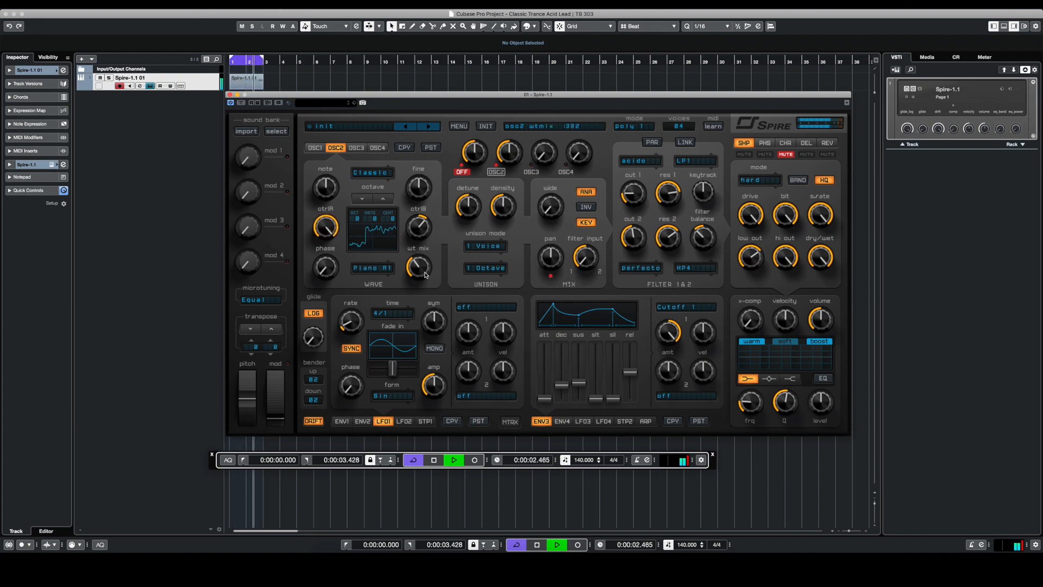
pyautogui.press('space')
pyautogui.moveTo(427, 275); pyautogui.dragTo(419, 278)
pyautogui.press('space')
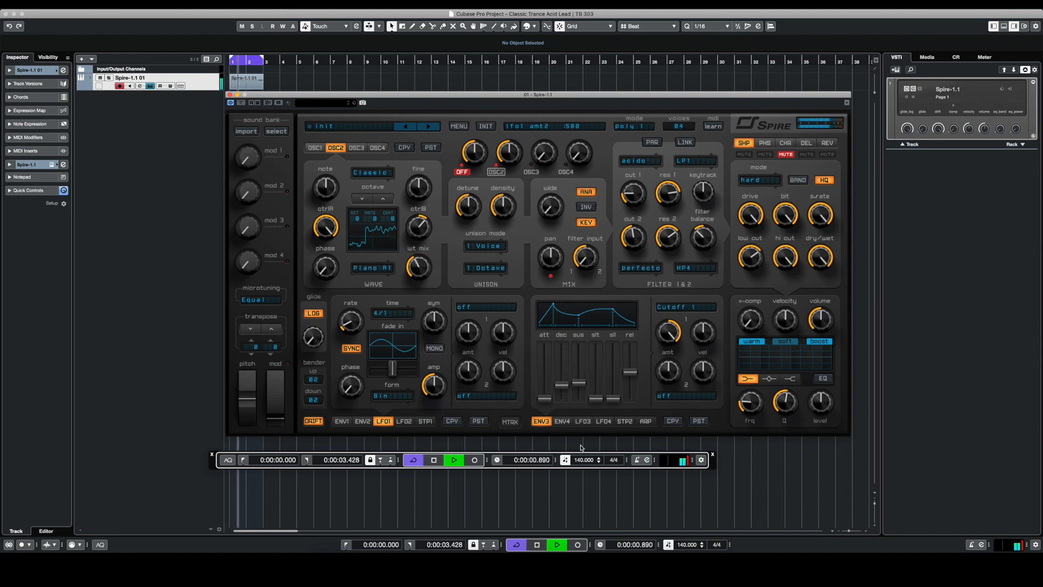
# Shorten envelope 3's decay to about 145 and lower its sustain slightly during playback, and stop the loop.
pyautogui.moveTo(580, 383); pyautogui.dragTo(565, 392)
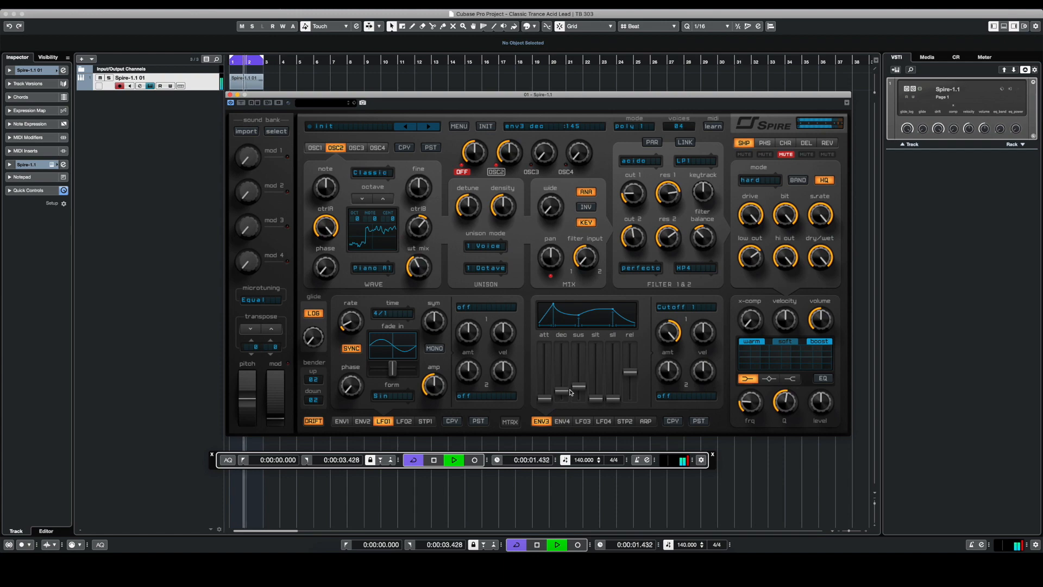
pyautogui.moveTo(425, 235)
pyautogui.press('space')
# Try the Robo 1 wave on oscillator 2, adjusting its wavetable mix and ctrlB while the loop plays.
pyautogui.click(385, 268)
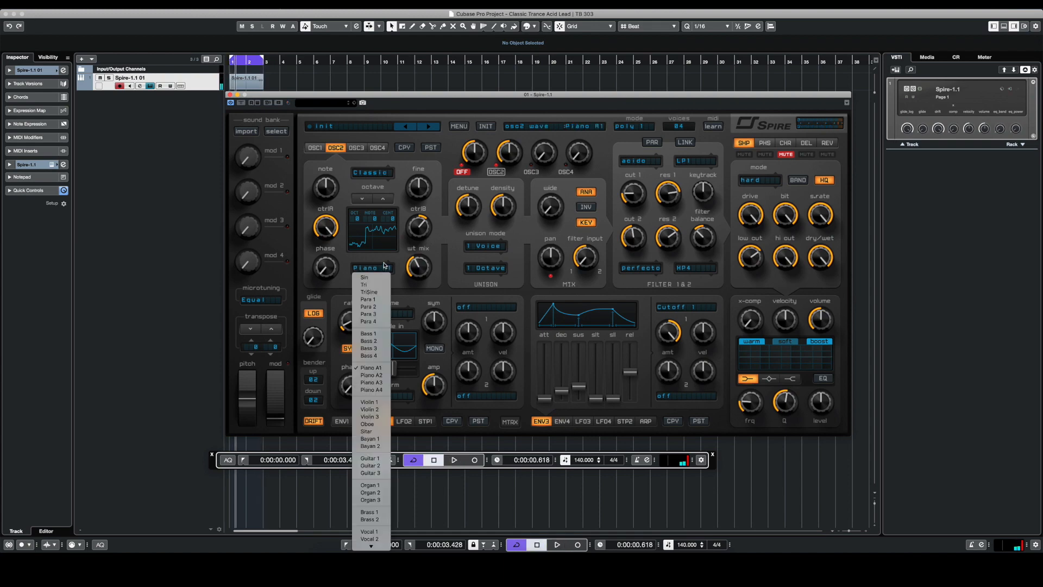
pyautogui.scroll(-5, 371, 455)
pyautogui.scroll(-1, 371, 455)
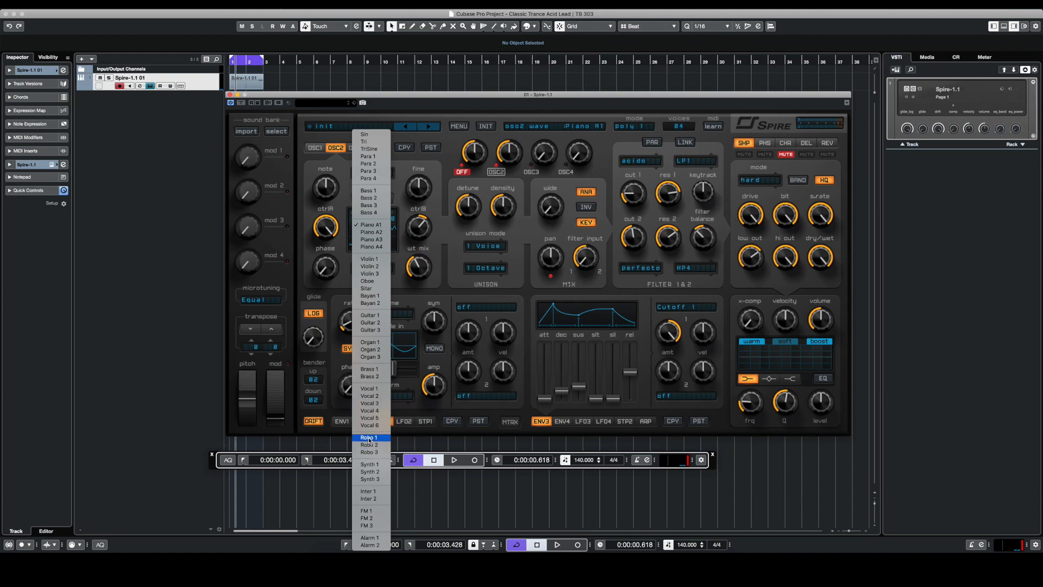
pyautogui.click(368, 437)
pyautogui.press('space')
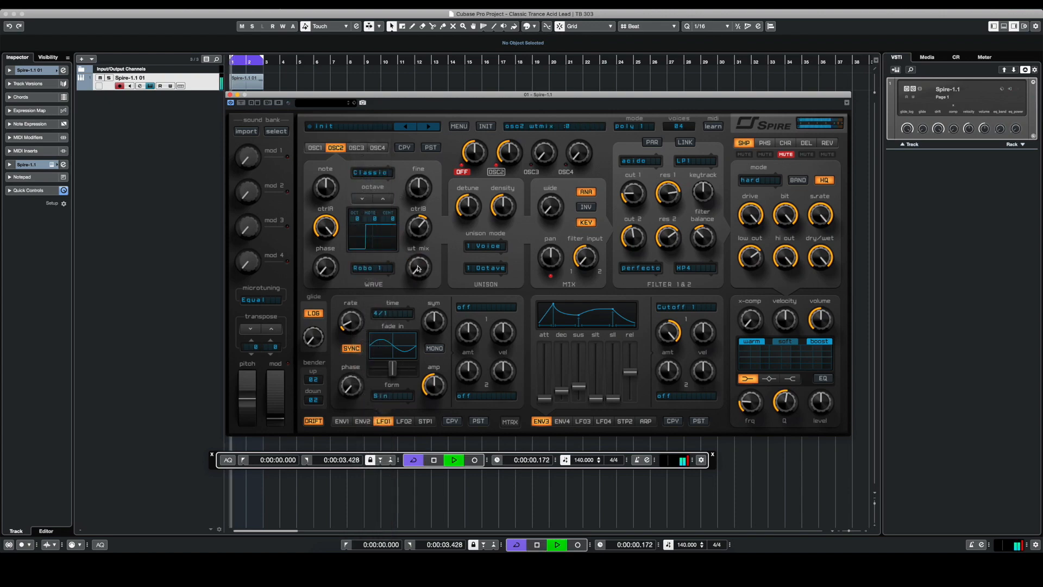
pyautogui.moveTo(418, 268)
pyautogui.mouseDown()
pyautogui.moveTo(417, 232)
pyautogui.moveTo(417, 268)
pyautogui.mouseUp()
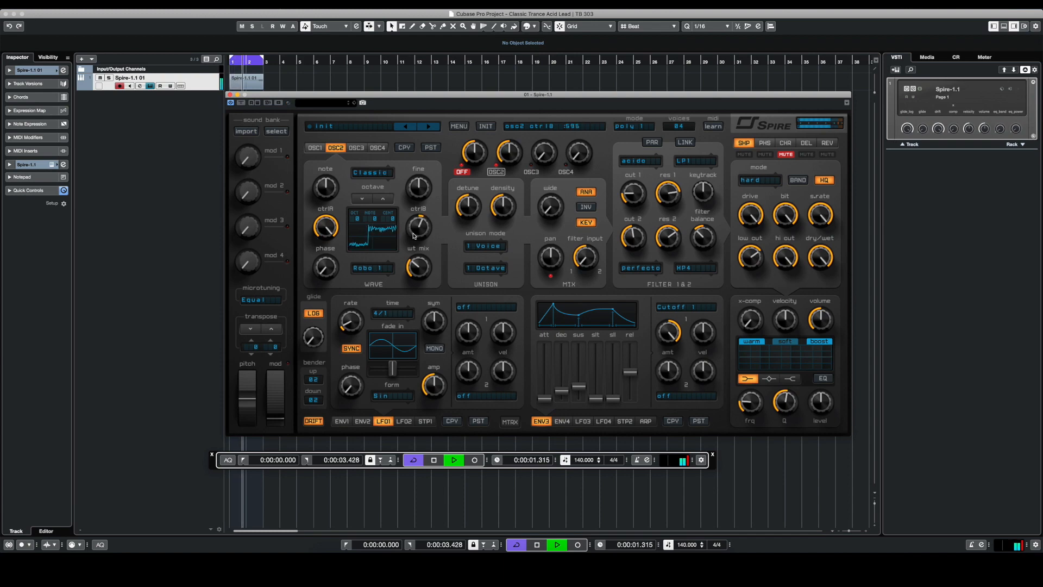
# Try the Robo 2 and Robo 3 waves on oscillator 2, varying the wavetable mix for each, and stop playback.
pyautogui.click(365, 269)
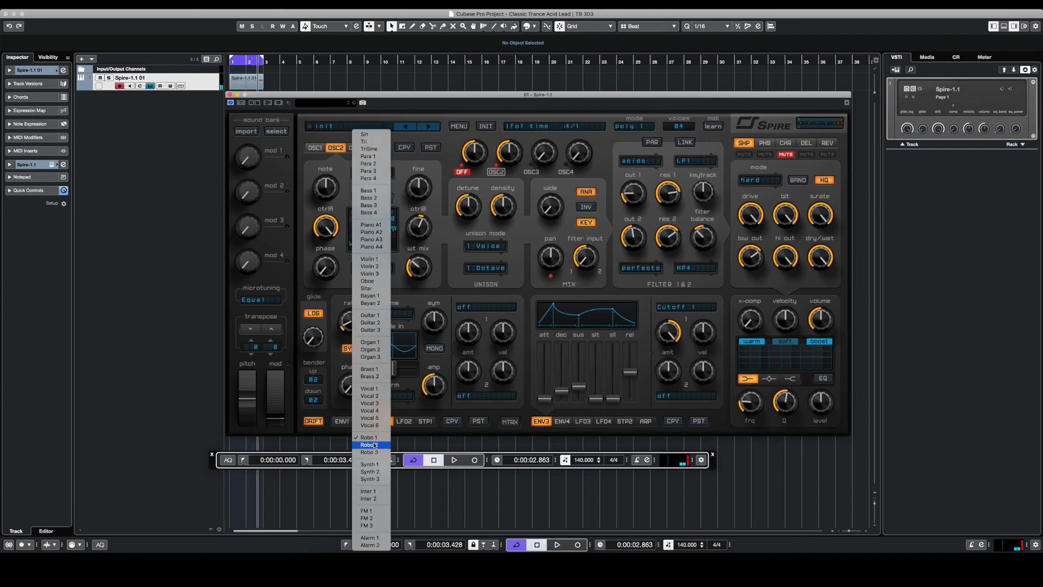
pyautogui.click(375, 445)
pyautogui.moveTo(421, 264); pyautogui.dragTo(417, 242)
pyautogui.click(370, 267)
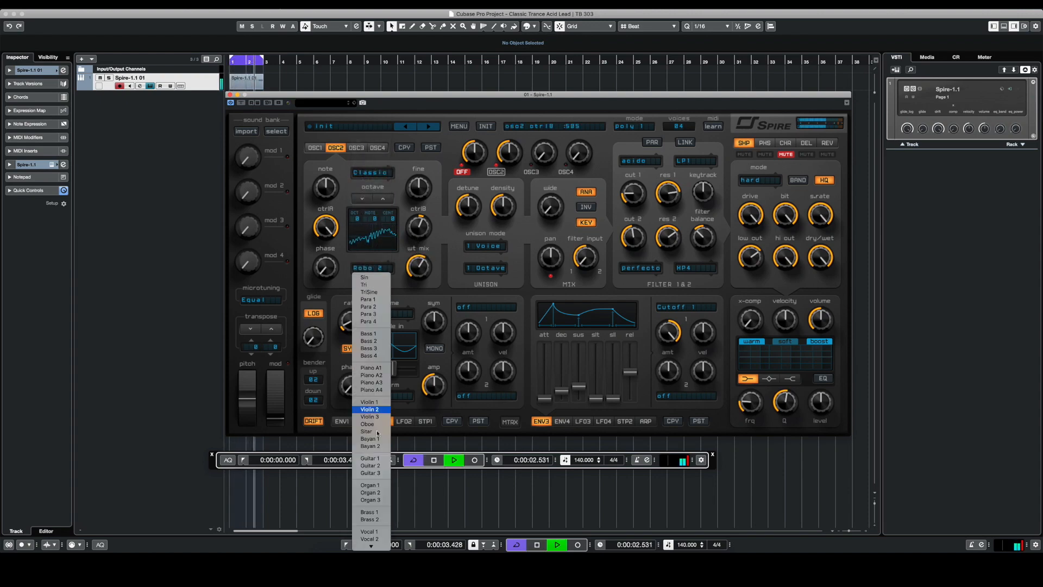
pyautogui.click(371, 453)
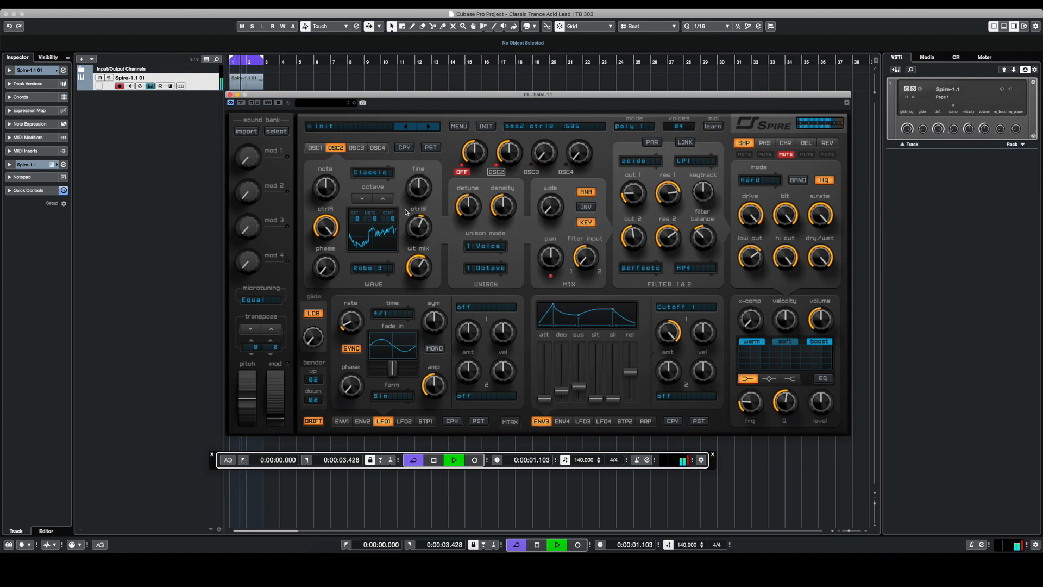
pyautogui.moveTo(418, 271); pyautogui.dragTo(415, 314)
pyautogui.press('space')
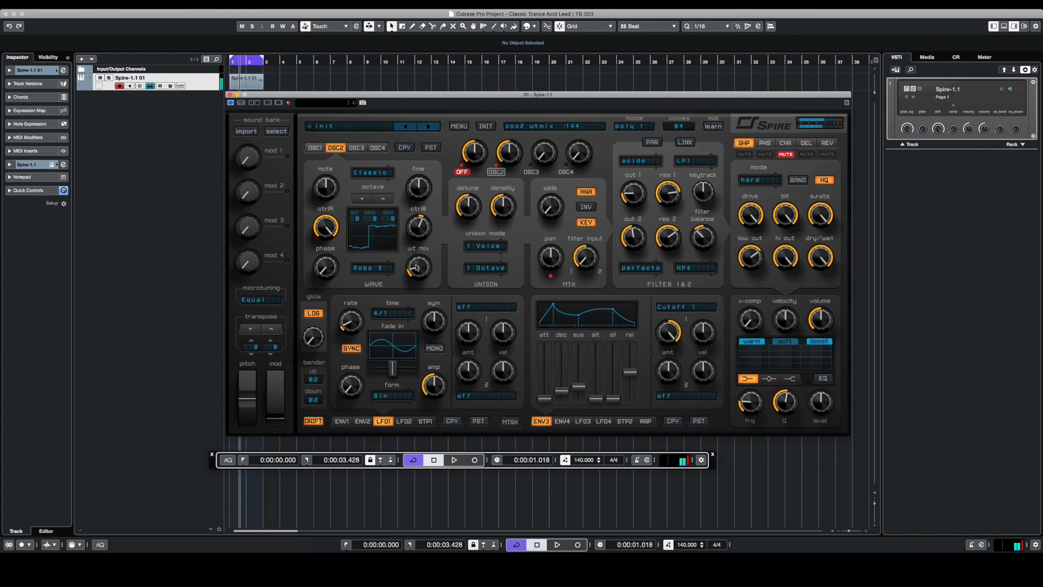
# Try the Piano A2 wave on oscillator 2 with a higher wavetable mix while the loop plays.
pyautogui.click(369, 268)
pyautogui.click(379, 375)
pyautogui.moveTo(417, 277); pyautogui.dragTo(420, 232)
pyautogui.press('space')
# Switch oscillator 2 to the Piano A3 wave and adjust its wavetable mix during playback.
pyautogui.click(382, 269)
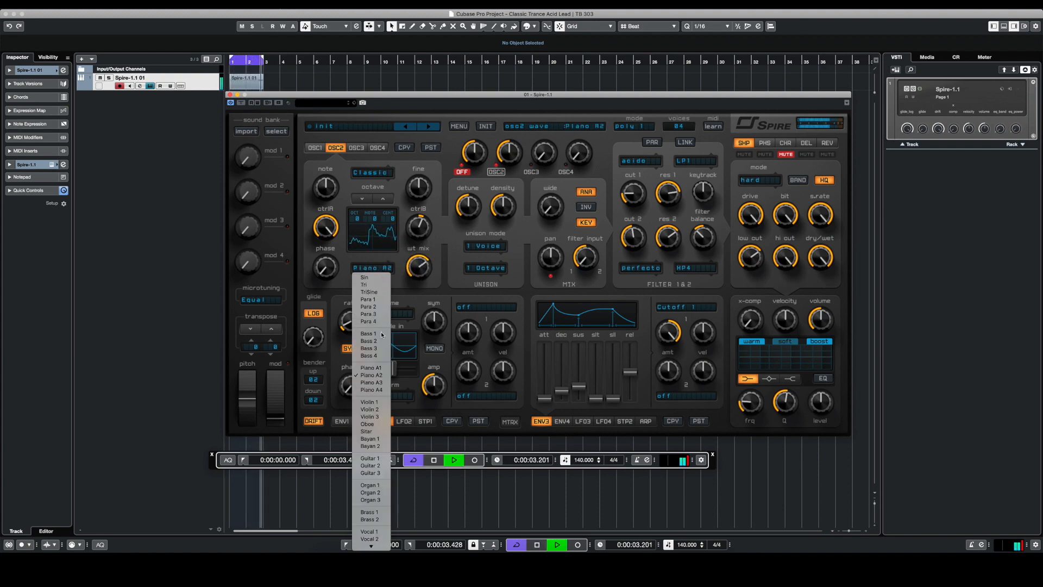
pyautogui.click(371, 383)
pyautogui.moveTo(418, 267); pyautogui.dragTo(415, 300)
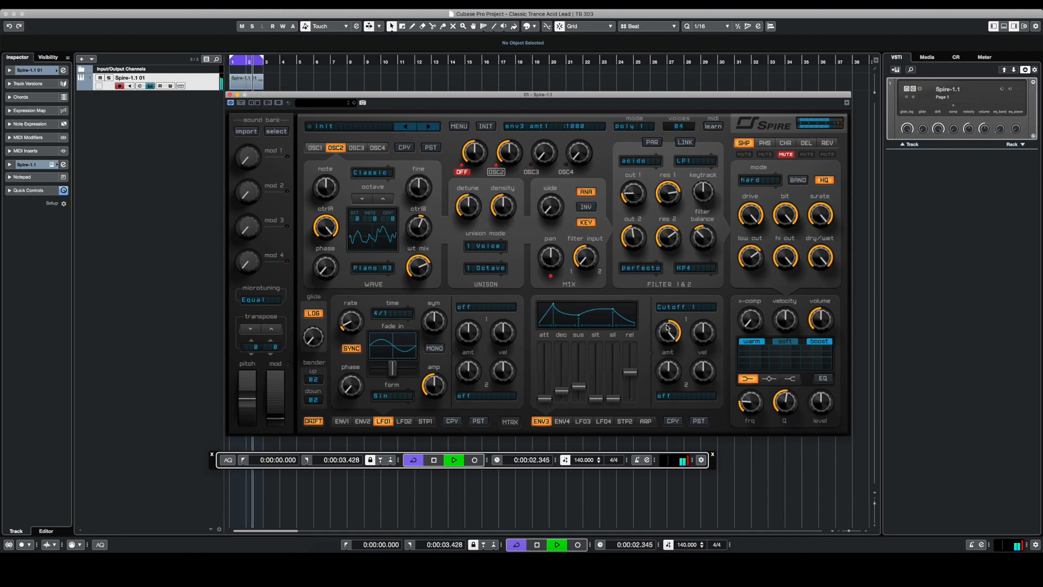
# Adjust envelope 3's decay and release, set its Cutoff 1 velocity amount to about 639, and stop playback.
pyautogui.moveTo(577, 389); pyautogui.dragTo(630, 381)
pyautogui.moveTo(665, 334); pyautogui.dragTo(709, 330)
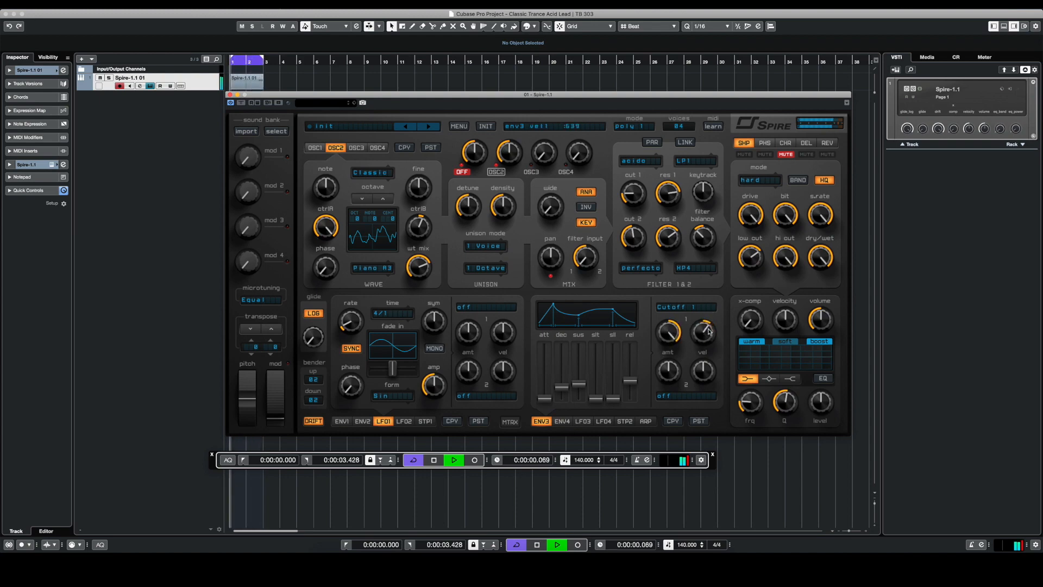
pyautogui.press('space')
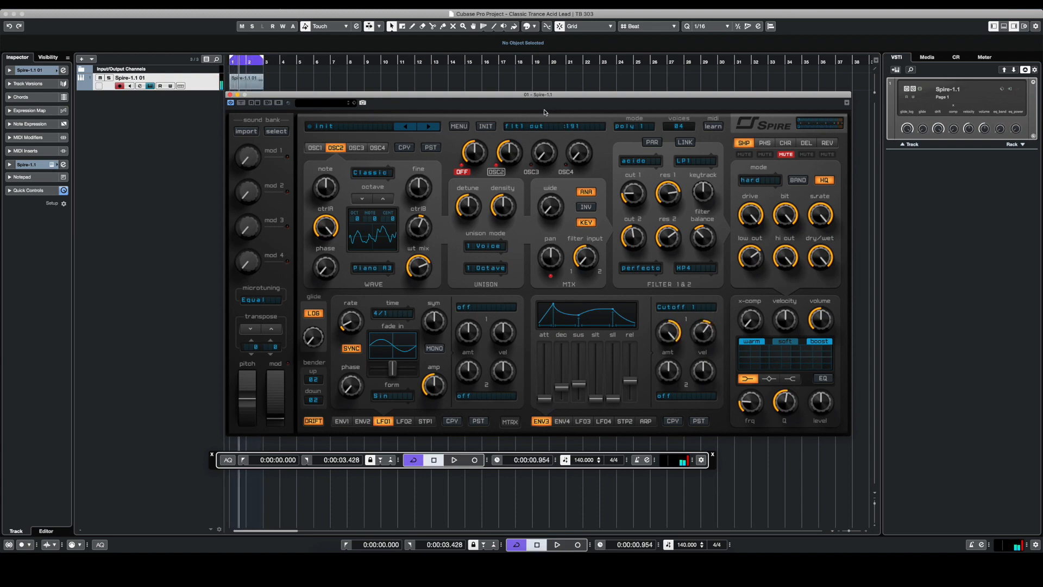